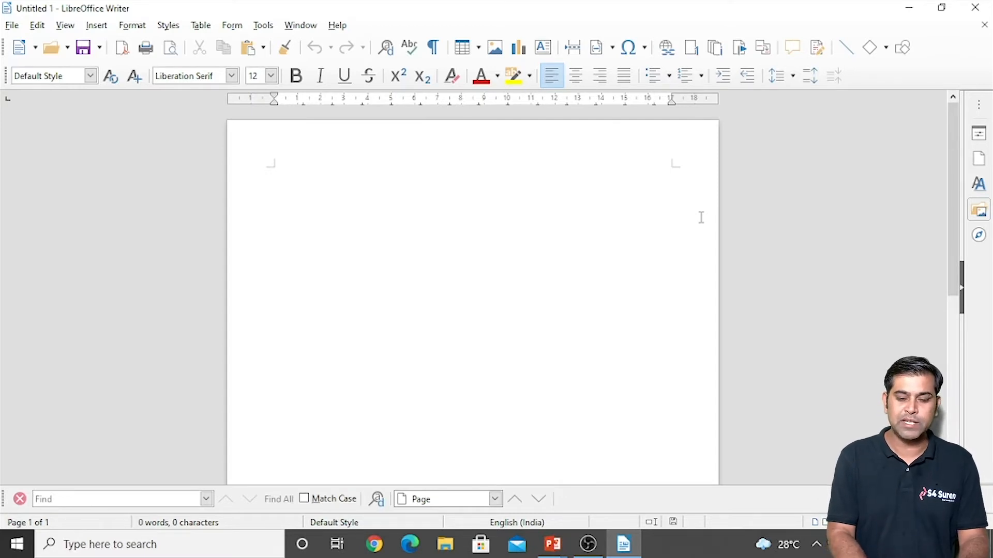
Step: Open the Templates browser from the New menu and close it again twice
{"action": "scroll", "coordinate": [701, 217], "scroll_direction": "up", "scroll_amount": 1, "text": "ctrl"}
{"action": "scroll", "coordinate": [701, 217], "scroll_direction": "up", "scroll_amount": 1, "text": "ctrl"}
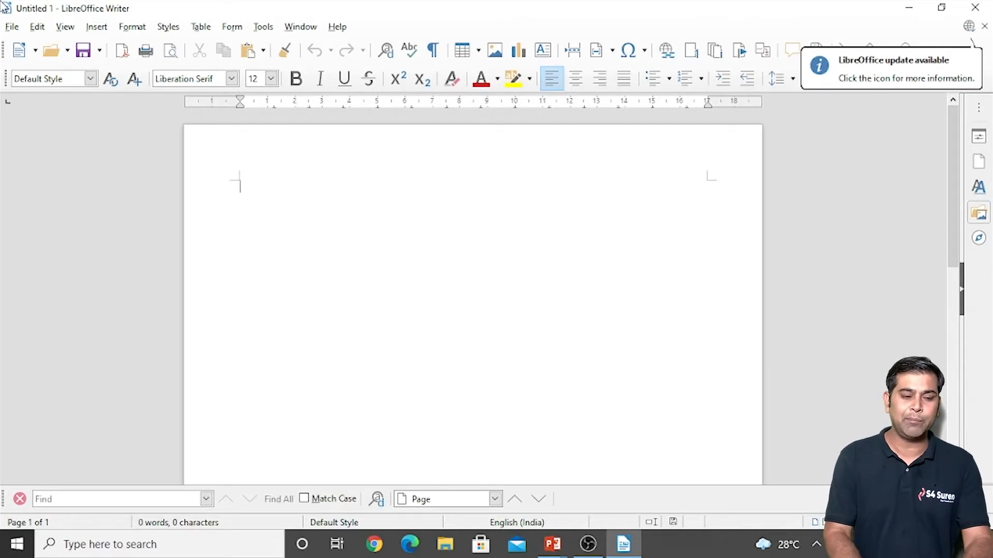
{"action": "left_click", "coordinate": [14, 31]}
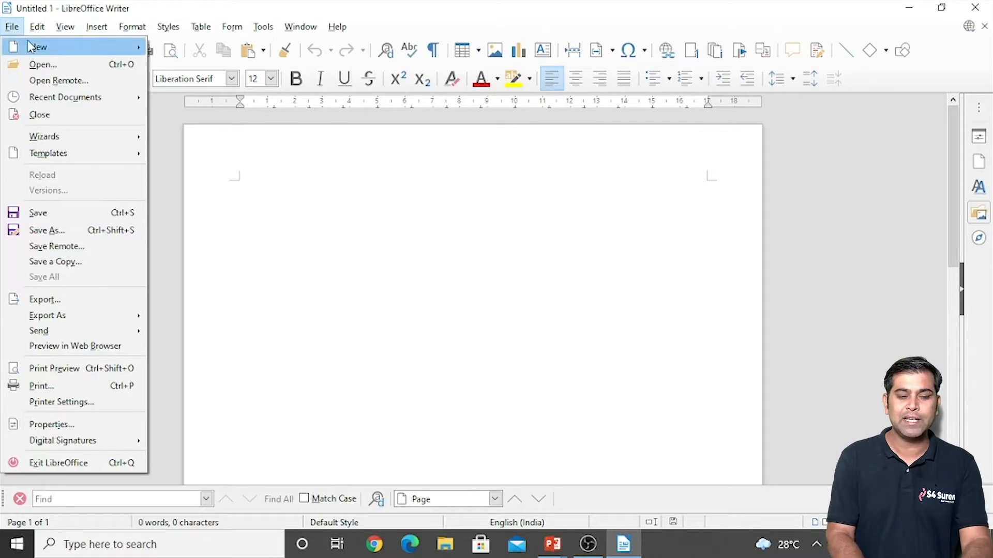
{"action": "mouse_move", "coordinate": [61, 52]}
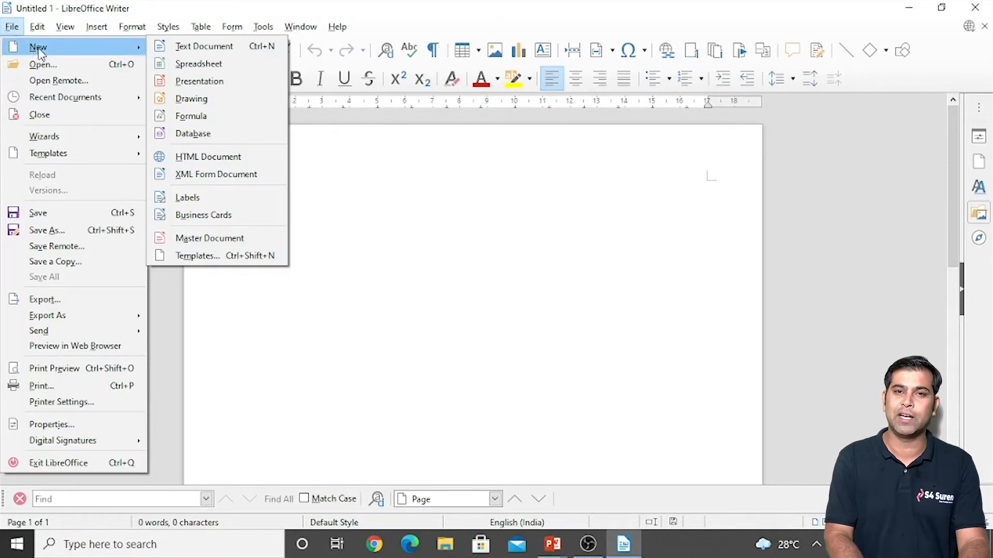
{"action": "left_click", "coordinate": [206, 262]}
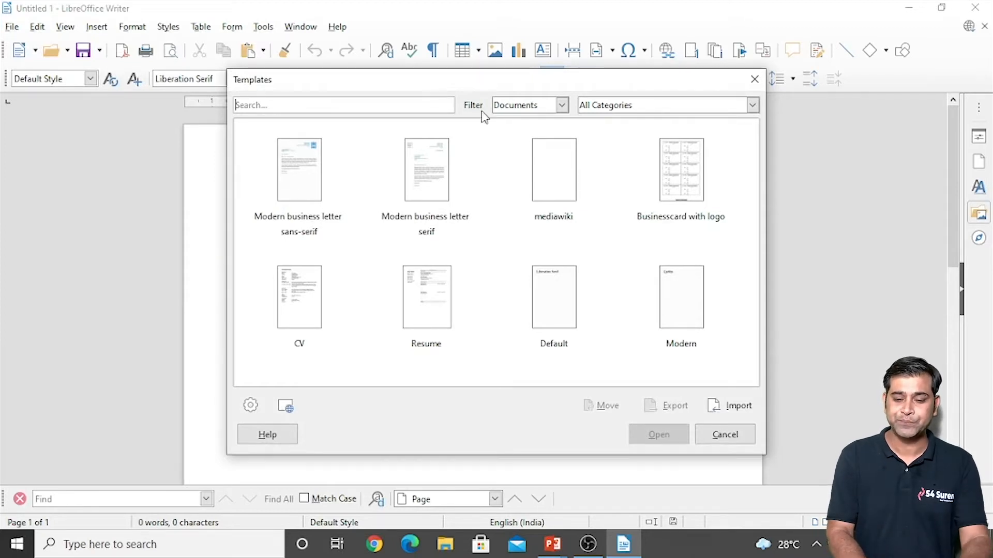
{"action": "left_click", "coordinate": [755, 79]}
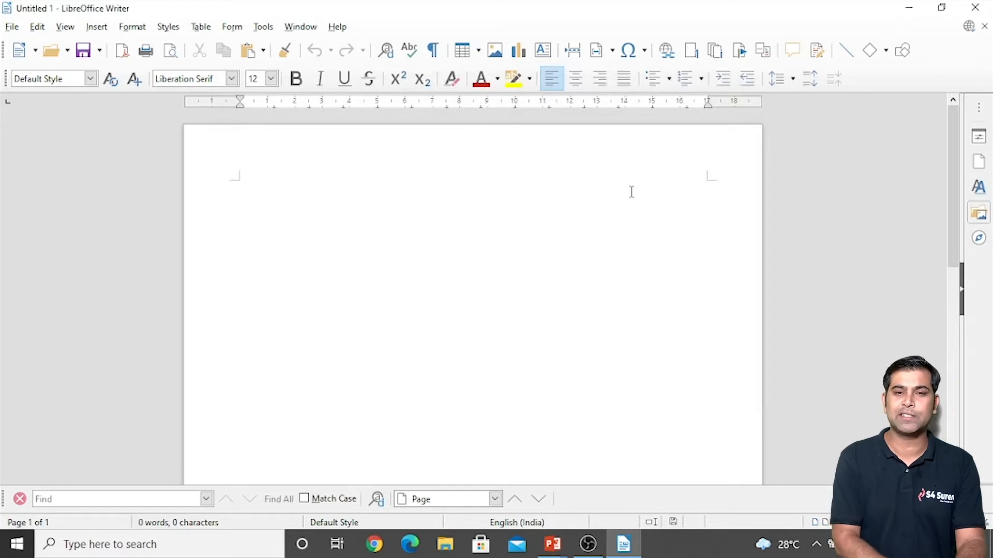
{"action": "key", "text": "ctrl+shift+n"}
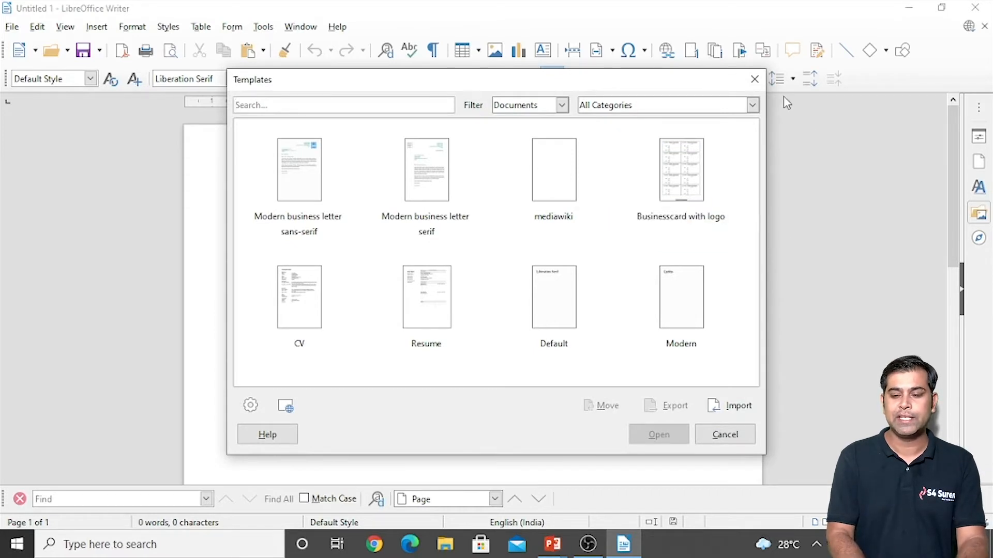
{"action": "left_click", "coordinate": [758, 81]}
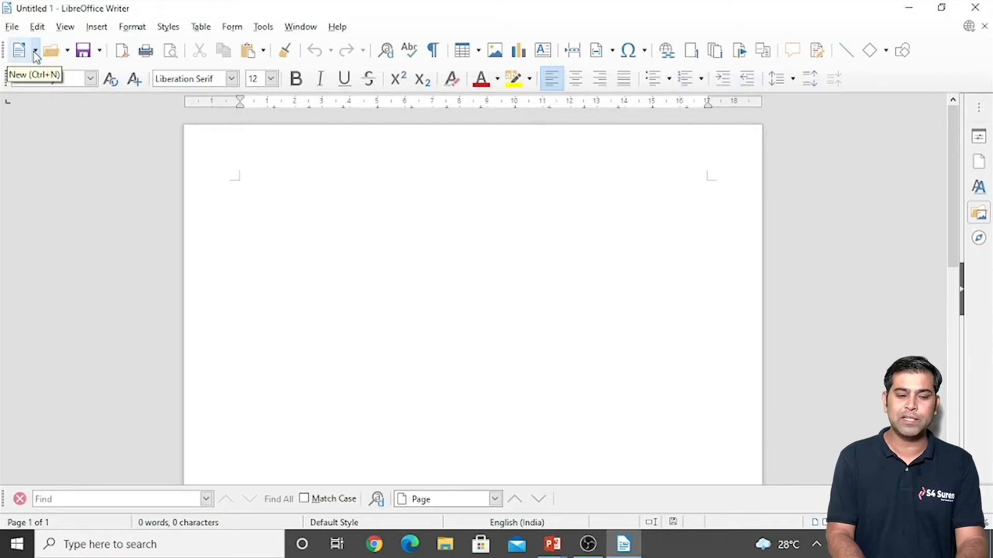
Step: Create a new document from the Resume template
{"action": "left_click", "coordinate": [35, 51]}
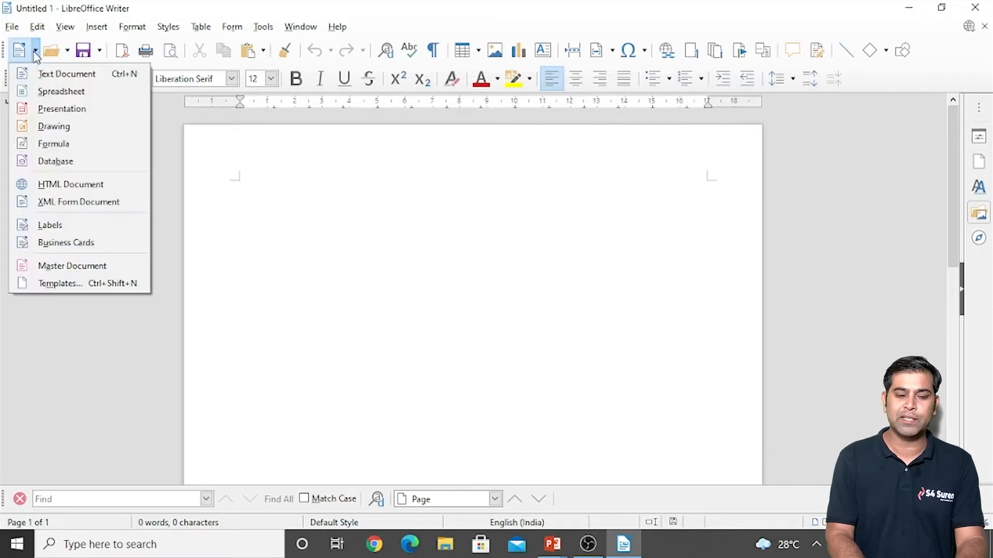
{"action": "left_click", "coordinate": [63, 283]}
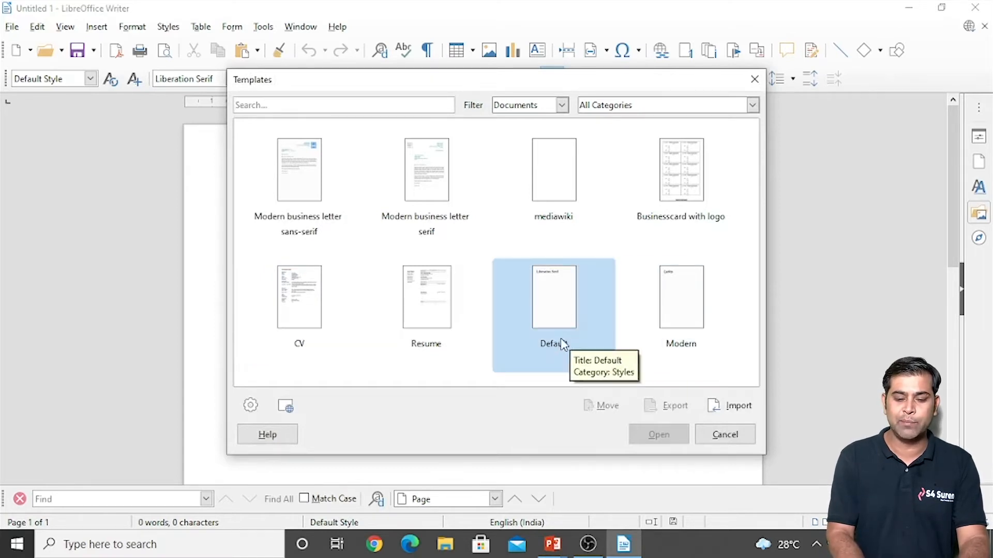
{"action": "left_click", "coordinate": [430, 313]}
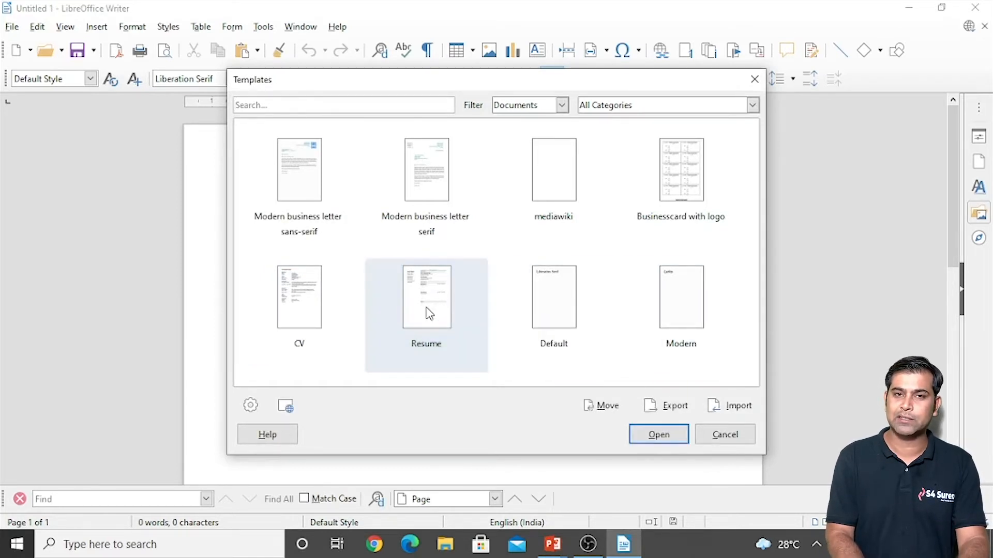
{"action": "left_click", "coordinate": [652, 439]}
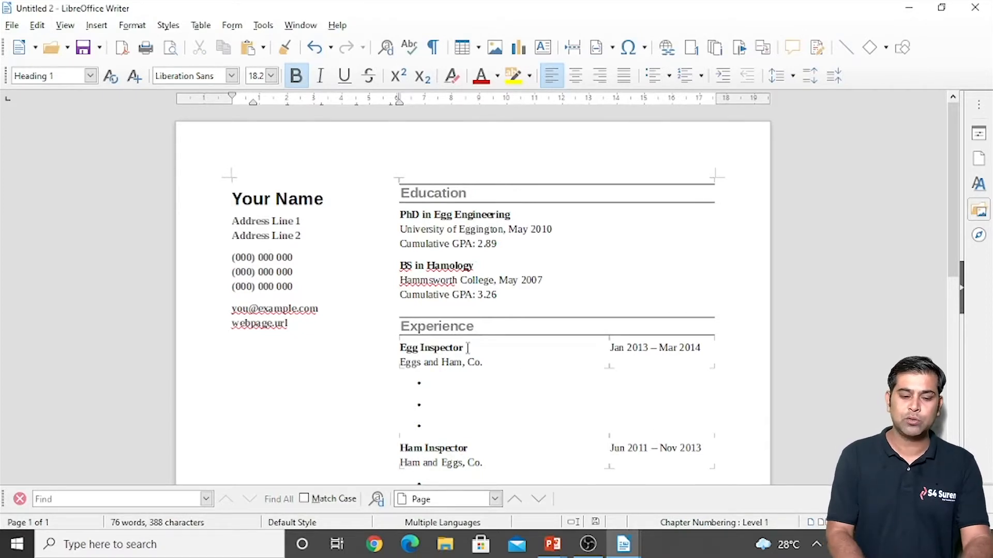
Step: Replace the placeholder name with the owner's name and Address Line 1 with the street address
{"action": "key", "text": "shift+Right"}
{"action": "key", "text": "shift+Right"}
{"action": "key", "text": "shift+Right"}
{"action": "key", "text": "shift+Right"}
{"action": "key", "text": "shift+Right"}
{"action": "key", "text": "shift+Right"}
{"action": "key", "text": "shift+Right"}
{"action": "key", "text": "shift+Right"}
{"action": "key", "text": "shift+Right"}
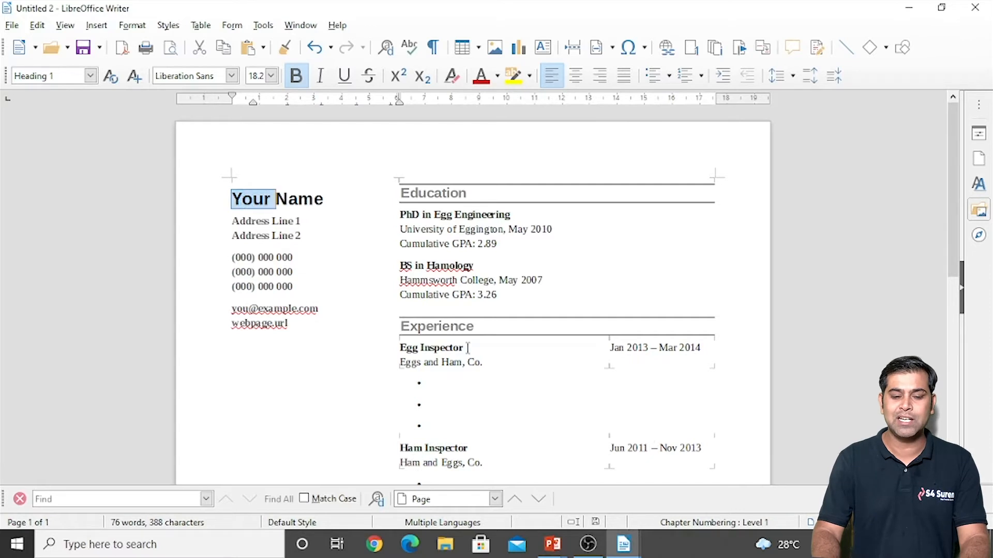
{"action": "type", "text": "SUREN"}
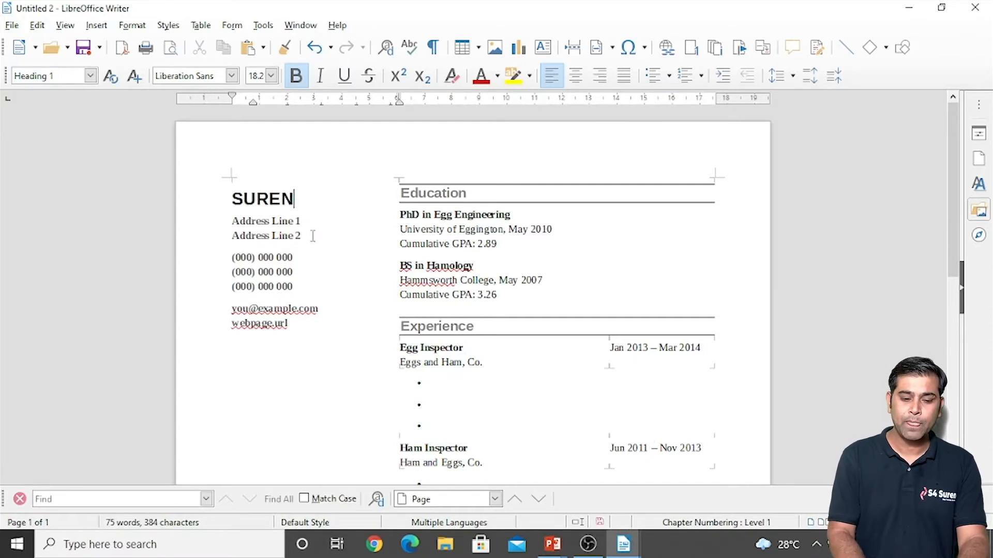
{"action": "left_click", "coordinate": [287, 222]}
{"action": "key", "text": "End"}
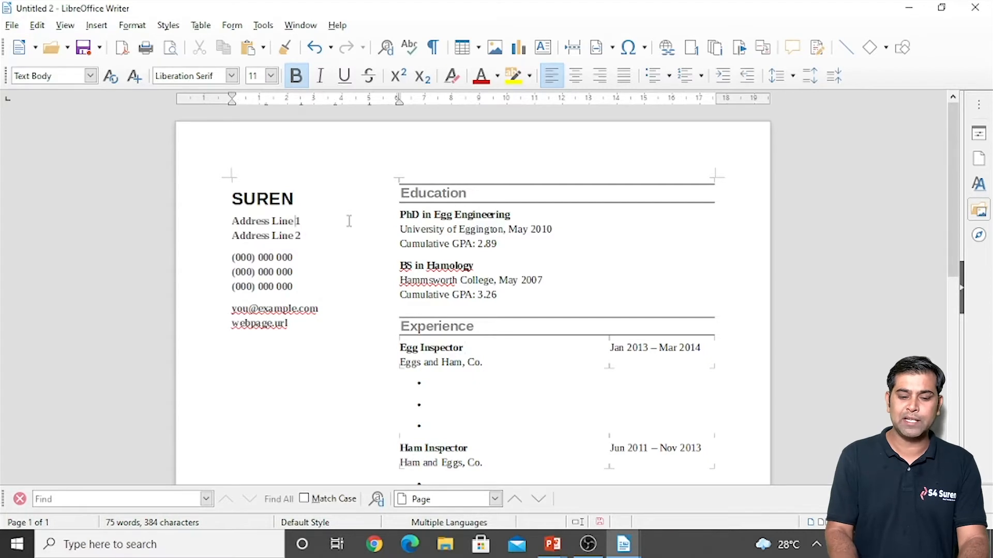
{"action": "key", "text": "BackSpace"}
{"action": "key", "text": "BackSpace"}
{"action": "key", "text": "BackSpace"}
{"action": "key", "text": "BackSpace"}
{"action": "key", "text": "BackSpace"}
{"action": "key", "text": "BackSpace"}
{"action": "key", "text": "BackSpace"}
{"action": "key", "text": "BackSpace"}
{"action": "key", "text": "BackSpace"}
{"action": "key", "text": "BackSpace"}
{"action": "key", "text": "BackSpace"}
{"action": "key", "text": "BackSpace"}
{"action": "key", "text": "BackSpace"}
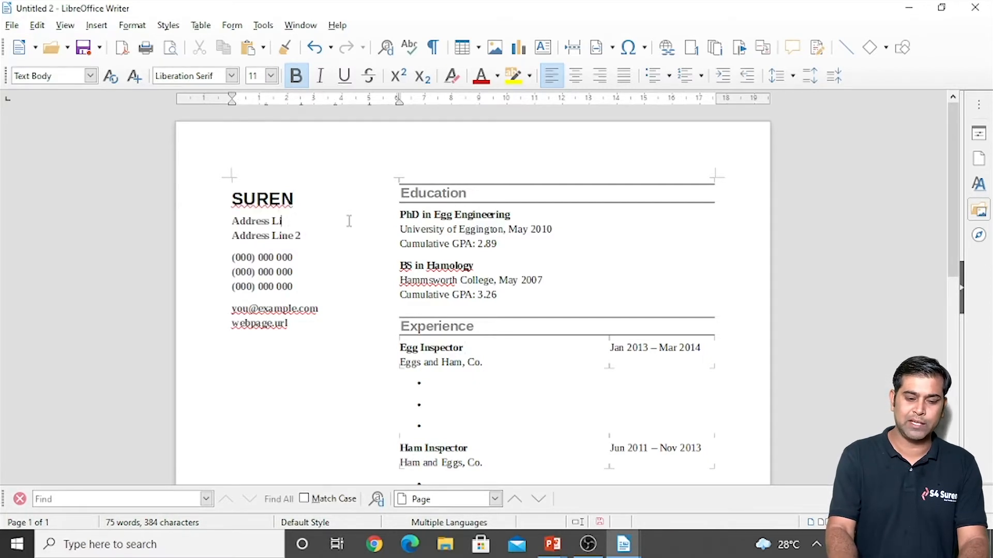
{"action": "key", "text": "BackSpace"}
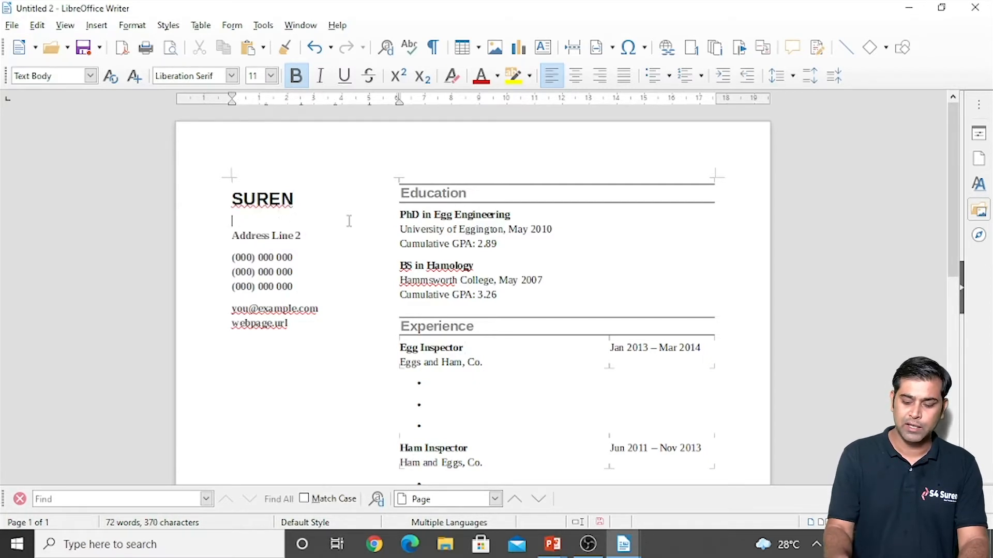
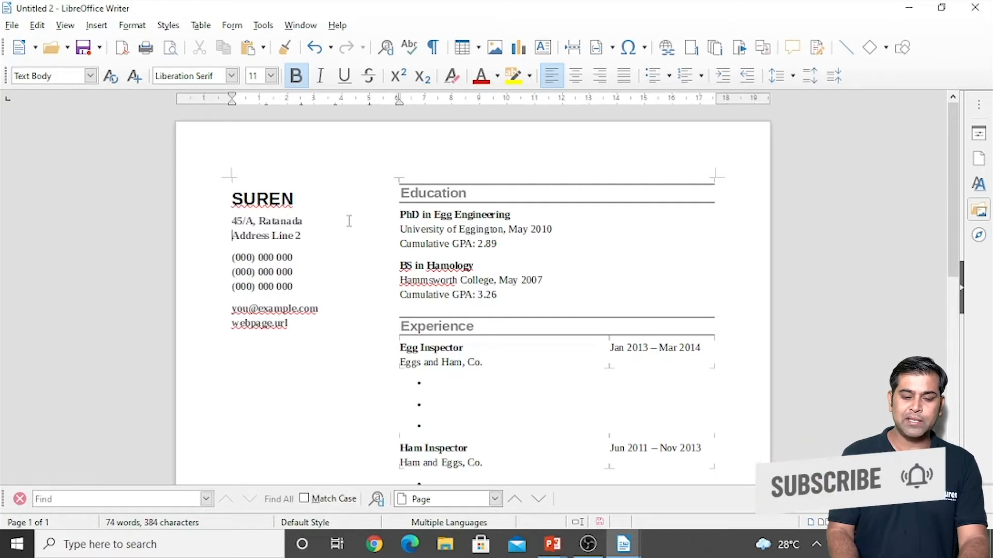
Step: Overwrite Address Line 2 with the owner's city and state
{"action": "key", "text": "Down"}
{"action": "key", "text": "Home"}
{"action": "key", "text": "shift+End"}
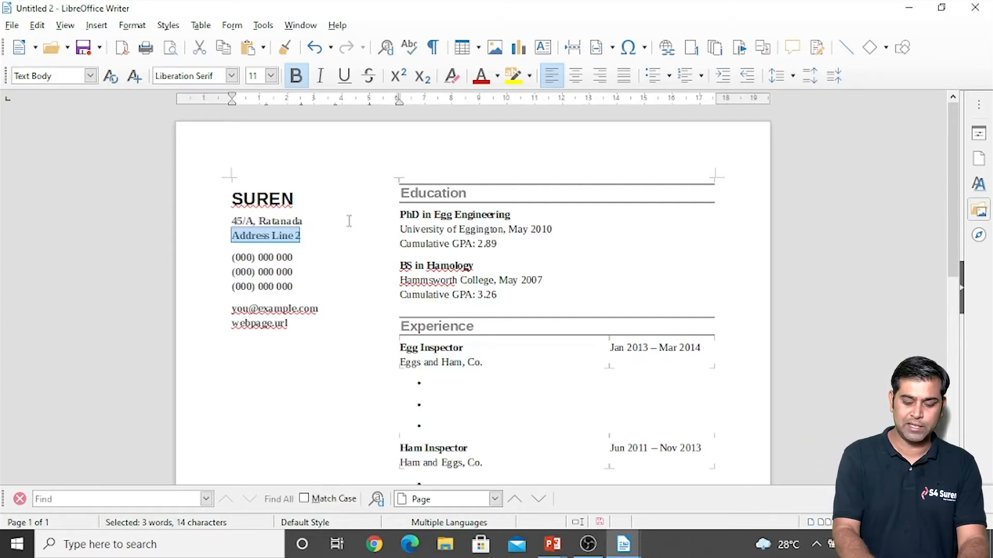
{"action": "type", "text": "Jodhpur, Rajasthan"}
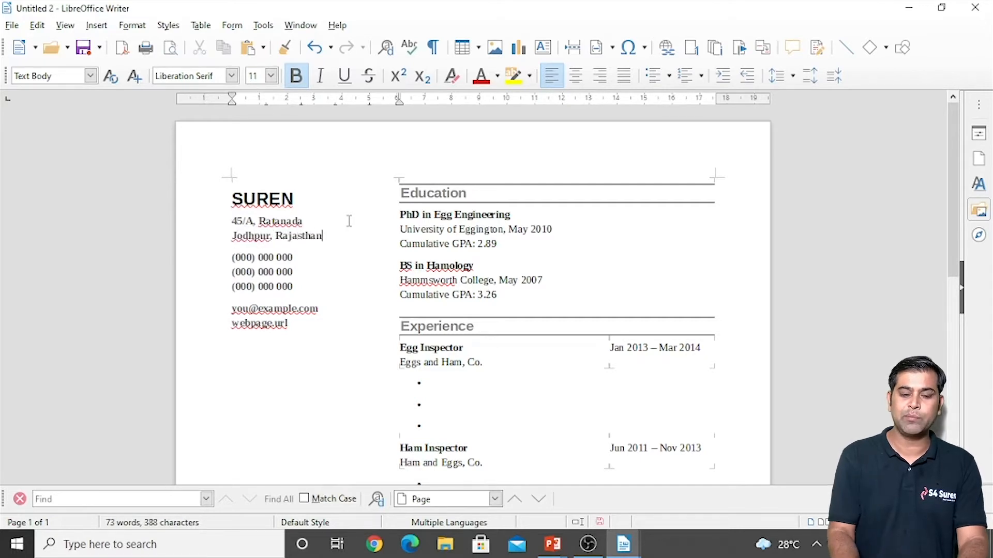
{"action": "key", "text": "Right"}
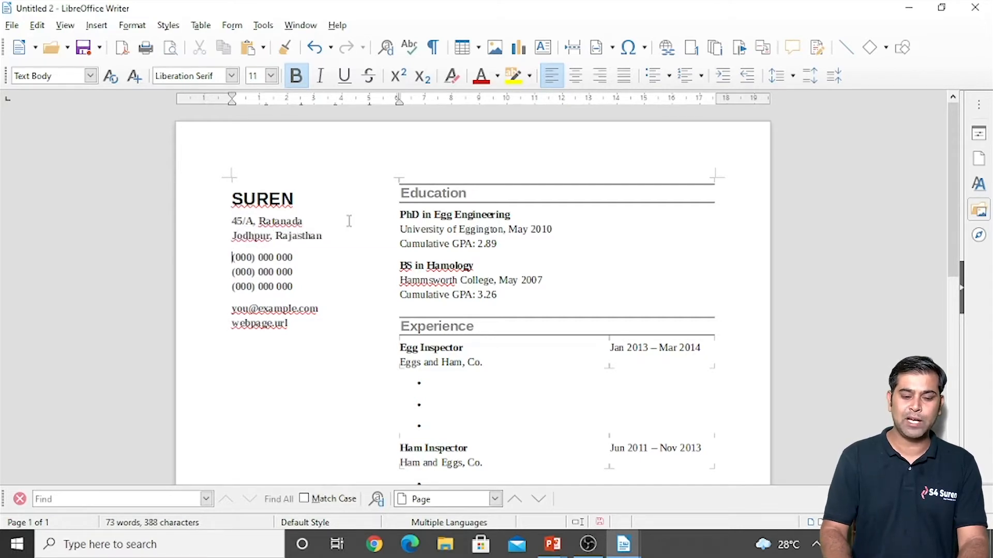
Step: Replace the first placeholder phone with the owner's mobile number and add a second variant number
{"action": "key", "text": "shift+Down"}
{"action": "key", "text": "Delete"}
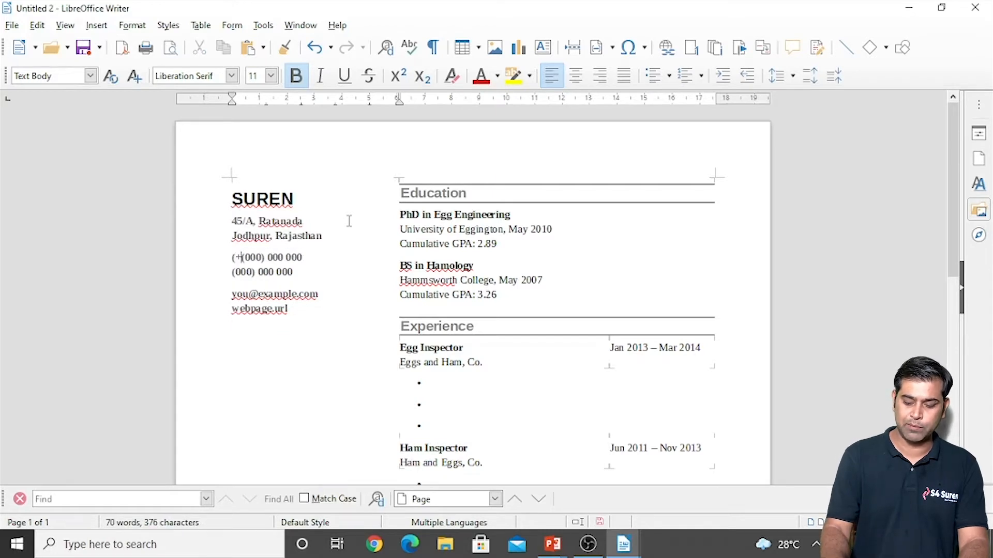
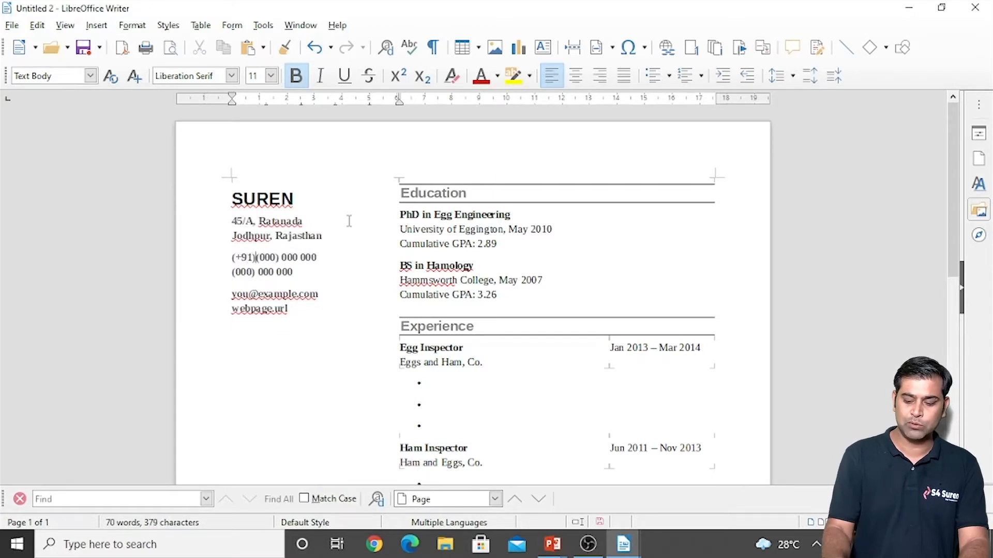
{"action": "key", "text": "Return"}
{"action": "key", "text": "Up"}
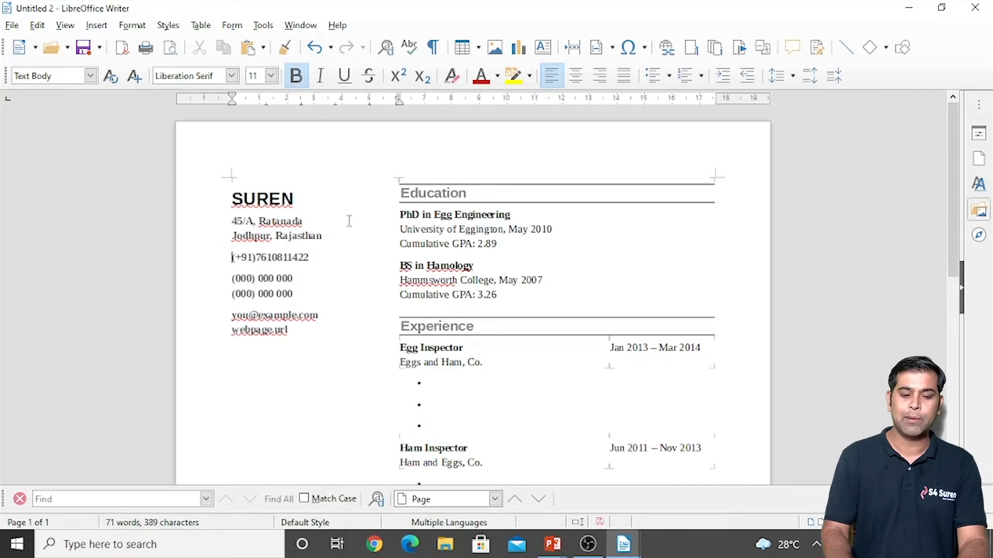
{"action": "key", "text": "shift+Down"}
{"action": "key", "text": "ctrl+c"}
{"action": "key", "text": "Right"}
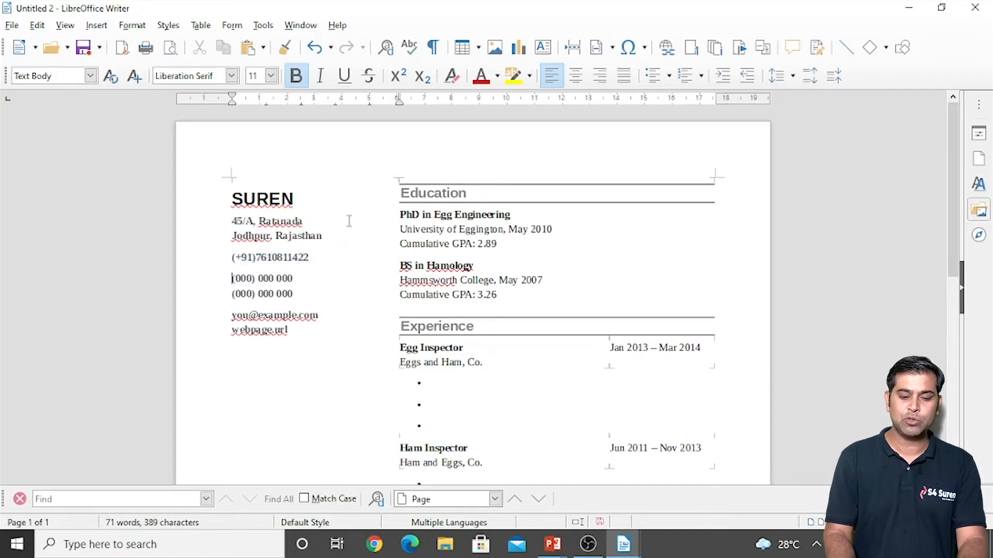
{"action": "key", "text": "ctrl+v"}
{"action": "key", "text": "Left"}
{"action": "key", "text": "BackSpace"}
{"action": "type", "text": "3"}
Step: Delete the remaining placeholder phone lines and add the owner's landline number
{"action": "key", "text": "Right"}
{"action": "key", "text": "shift+Down"}
{"action": "key", "text": "shift+End"}
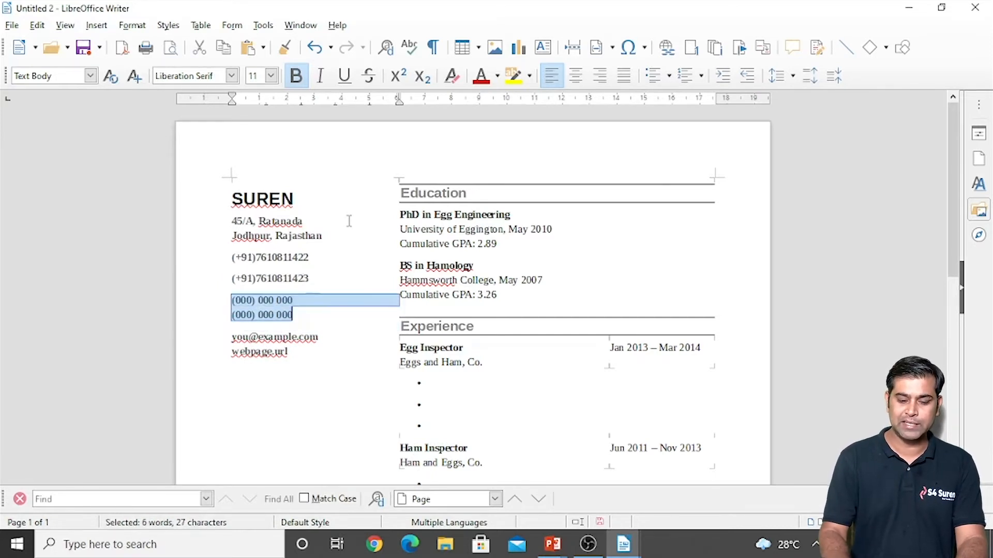
{"action": "key", "text": "Delete"}
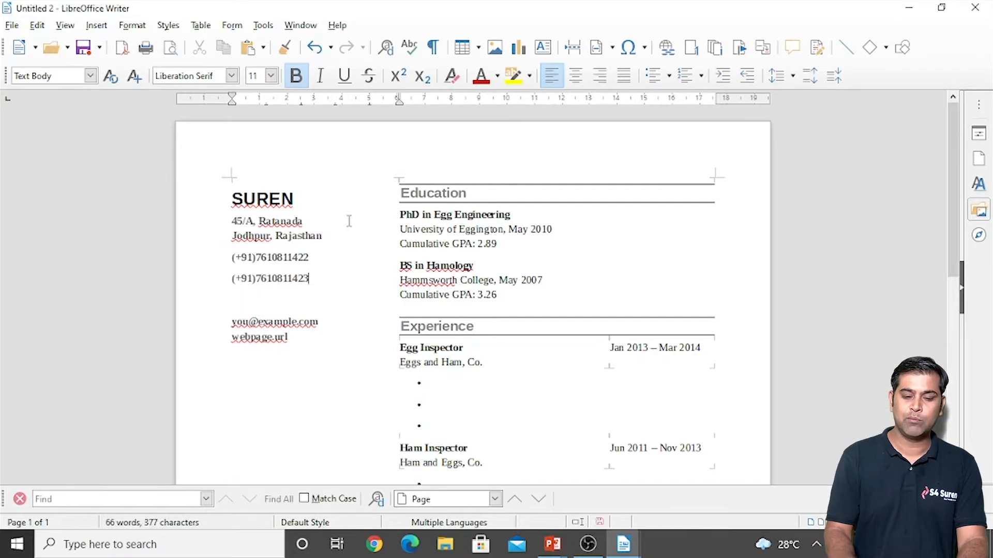
{"action": "key", "text": "Return"}
{"action": "key", "text": "Left"}
{"action": "key", "text": "Right"}
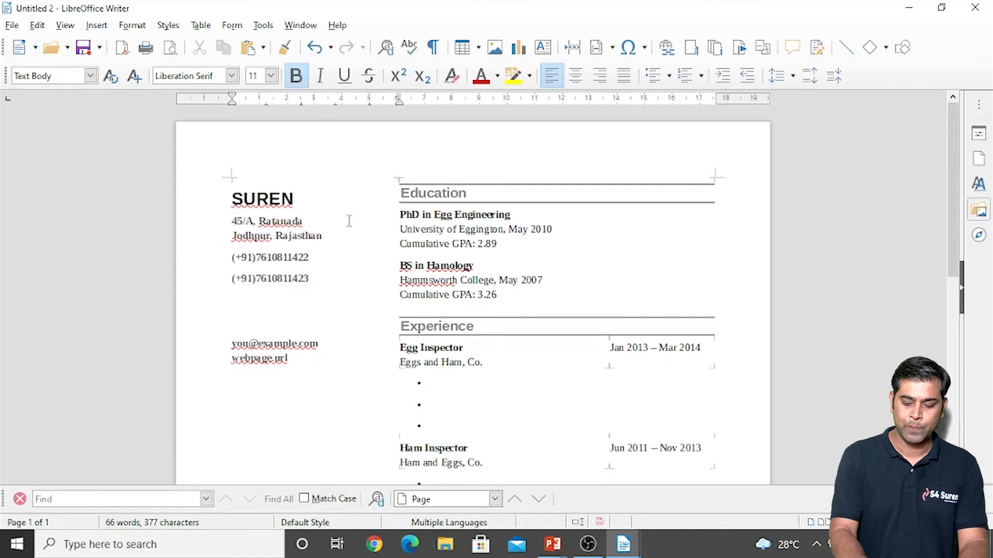
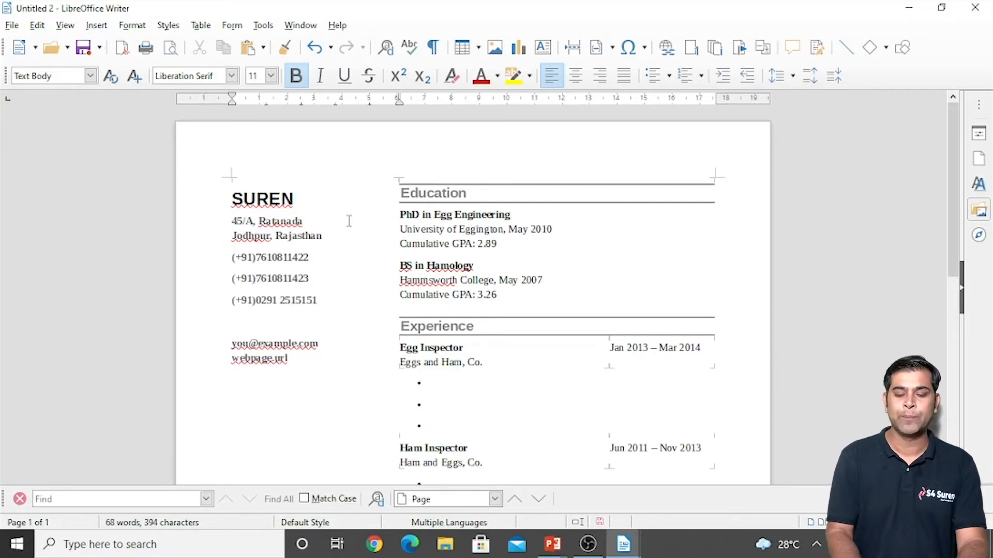
Step: Replace the sample e-mail with the owner's address and delete the webpage.url line
{"action": "left_click_drag", "start_coordinate": [325, 342], "coordinate": [232, 335]}
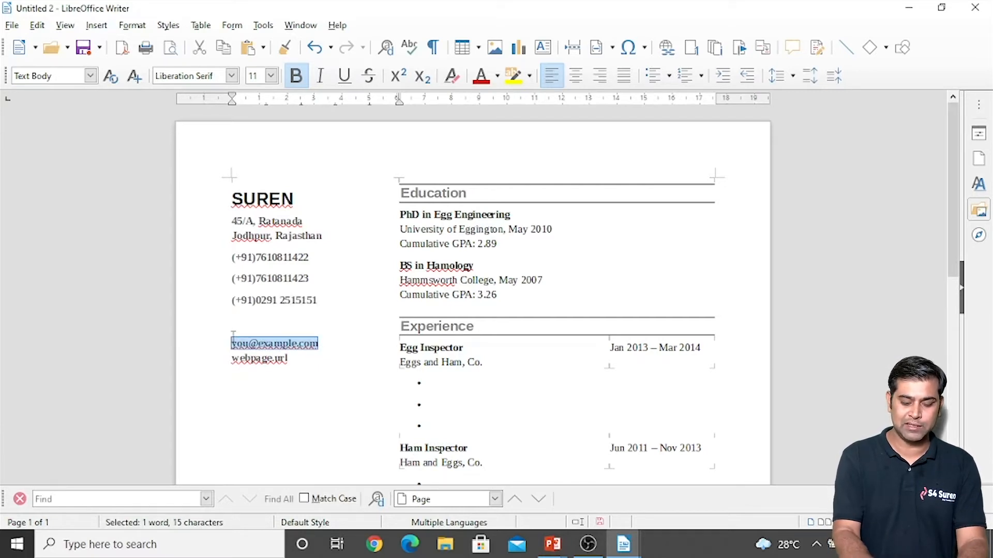
{"action": "left_click_drag", "start_coordinate": [322, 358], "coordinate": [231, 358]}
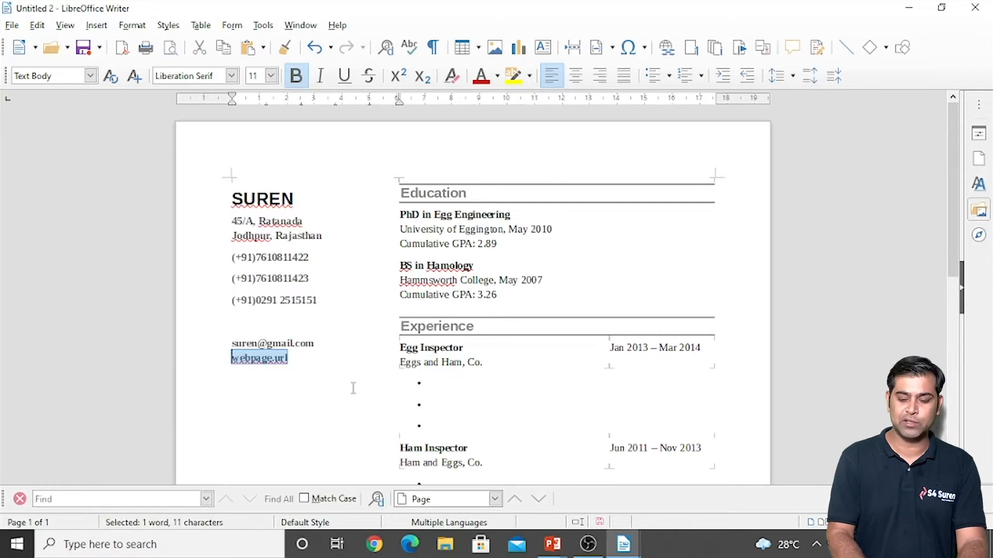
{"action": "key", "text": "BackSpace"}
{"action": "left_click", "coordinate": [428, 219]}
{"action": "key", "text": "Left"}
{"action": "key", "text": "Left"}
{"action": "key", "text": "Left"}
{"action": "key", "text": "Left"}
{"action": "key", "text": "Left"}
Step: Replace the PhD in Egg Engineering entry with MCA at JNVU, JODHPUR
{"action": "key", "text": "shift+Down"}
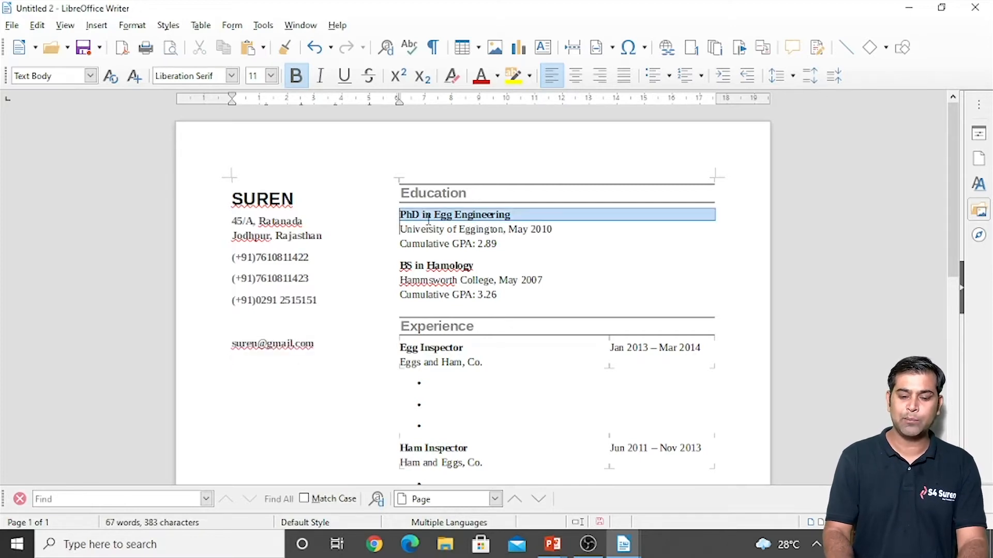
{"action": "type", "text": "MCA"}
{"action": "key", "text": "Return"}
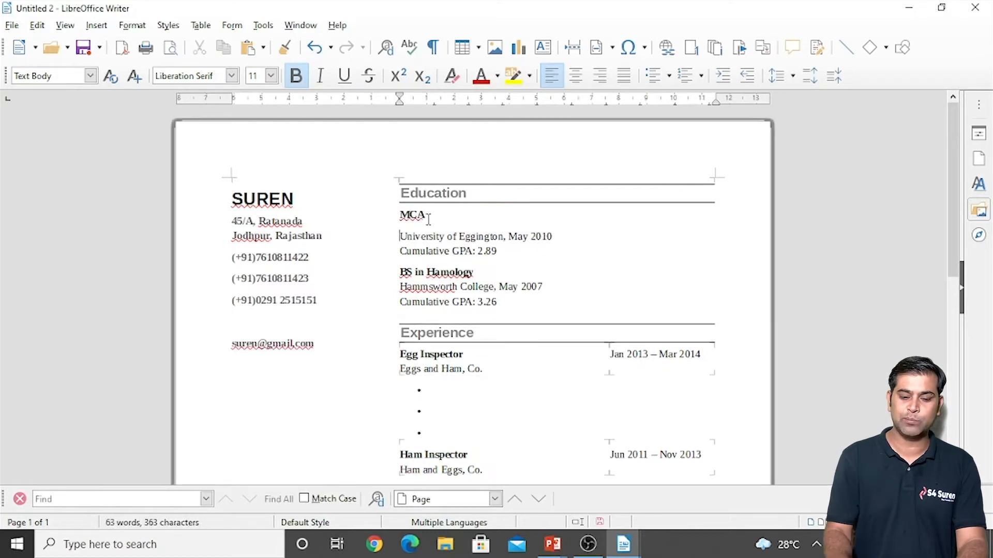
{"action": "key", "text": "shift+Down"}
{"action": "key", "text": "shift+Down"}
{"action": "key", "text": "shift+Left"}
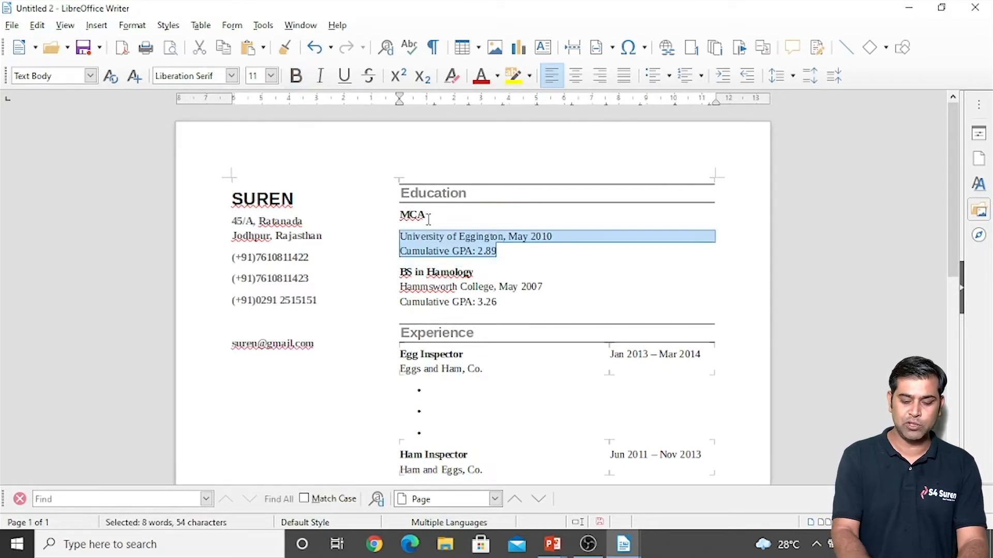
{"action": "type", "text": "JNVU"}
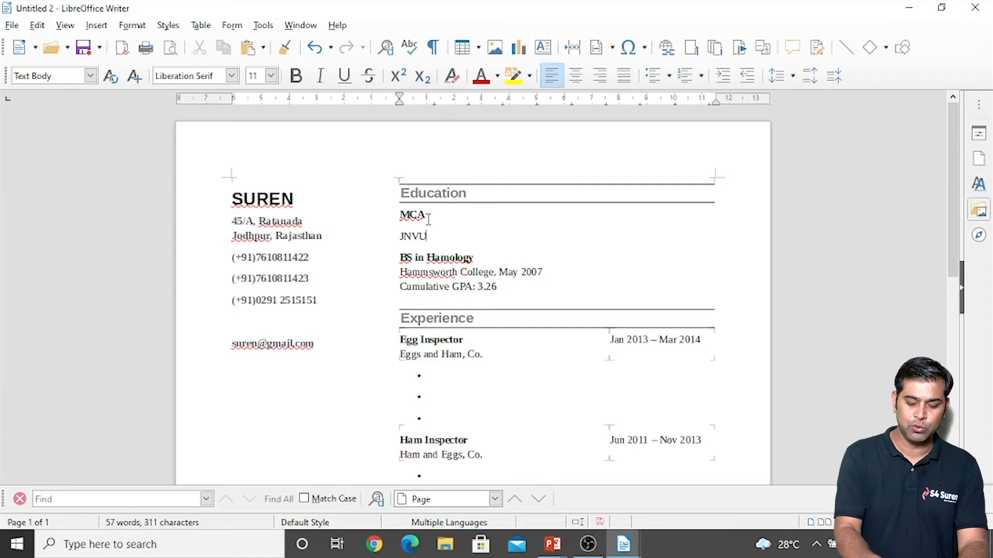
{"action": "type", "text": ", JODHPUR"}
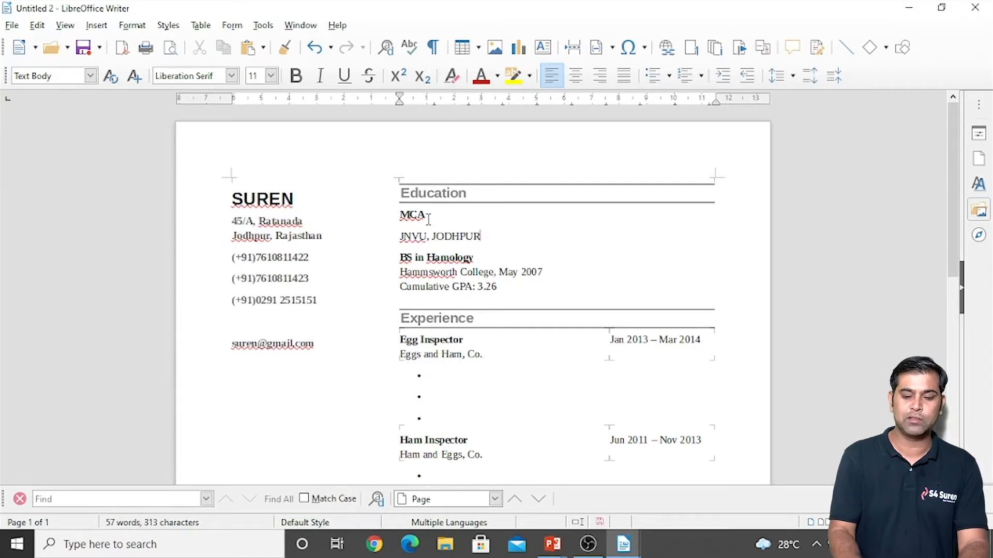
Step: Replace the BS in Hamology entry with BCA and start its JNVU institution line
{"action": "key", "text": "Down"}
{"action": "key", "text": "Home"}
{"action": "key", "text": "shift+Down"}
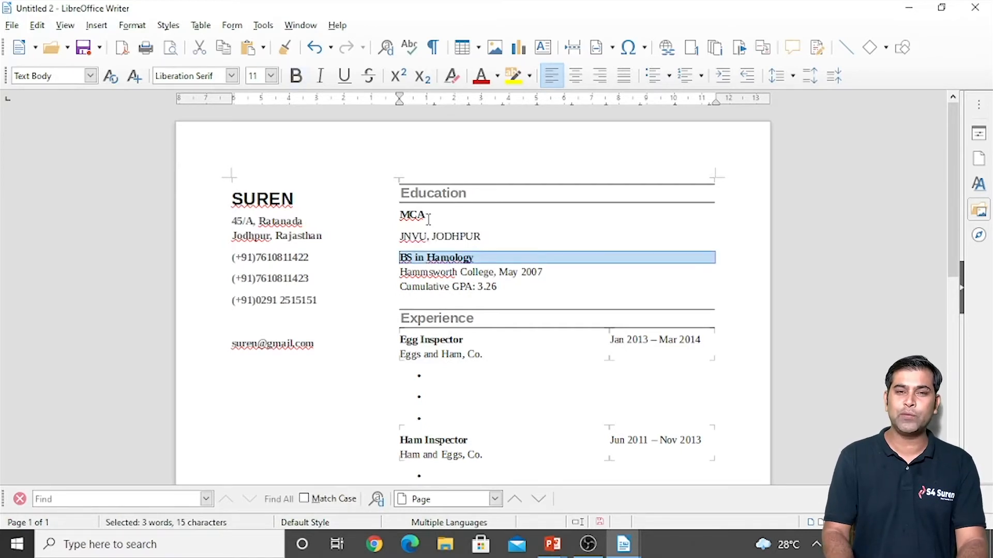
{"action": "type", "text": "BCA"}
{"action": "key", "text": "Return"}
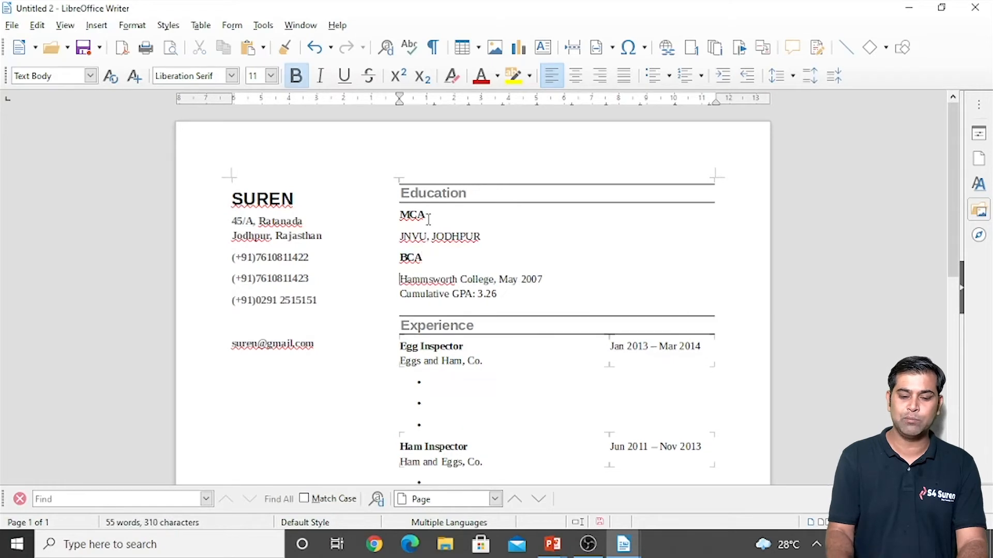
{"action": "key", "text": "shift+Down"}
{"action": "key", "text": "shift+Down"}
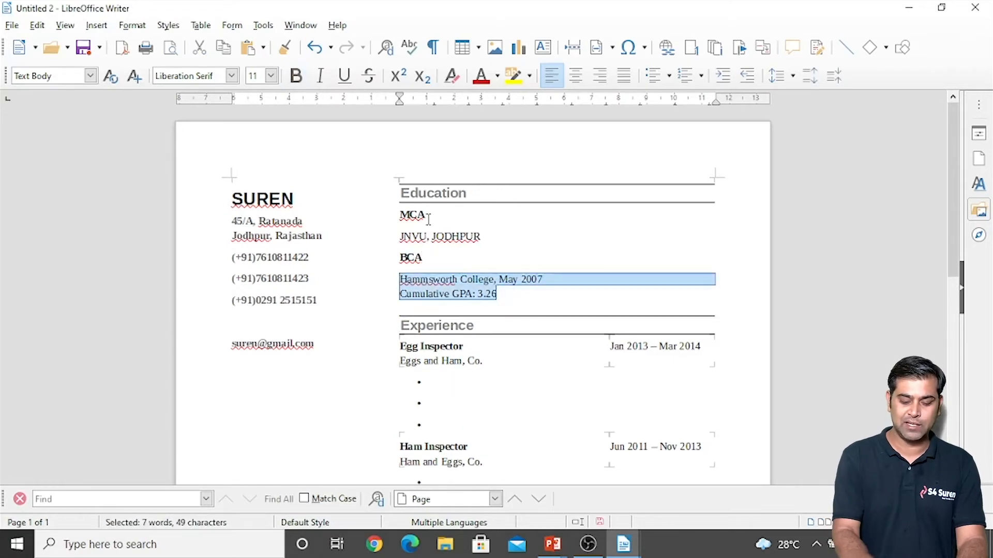
{"action": "type", "text": "JN"}
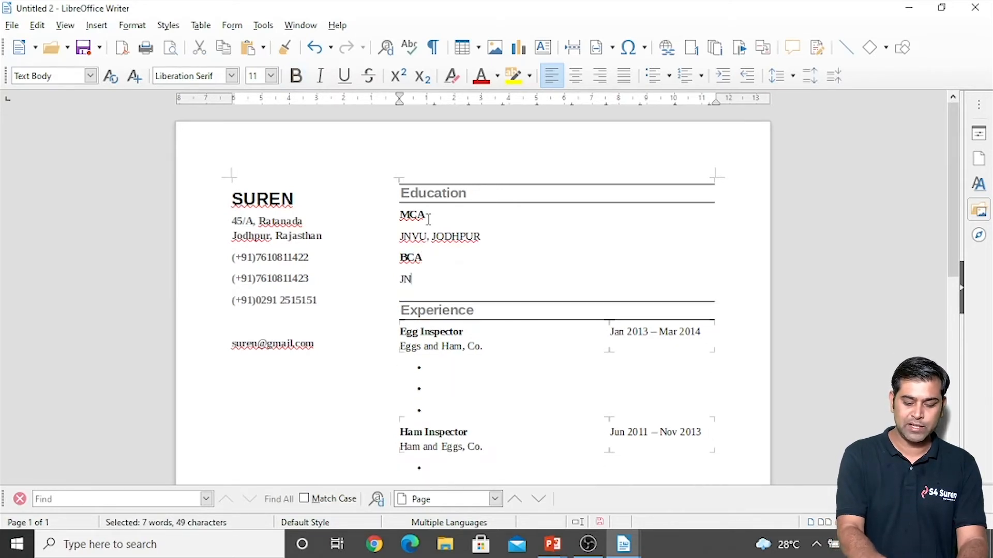
{"action": "type", "text": "VU< JODHPUR"}
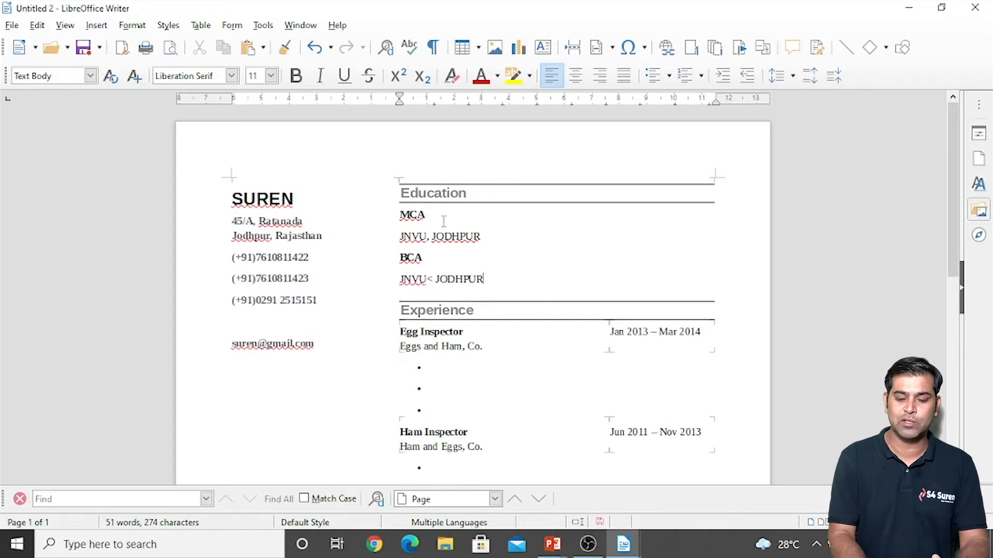
Step: Close the edited résumé Untitled 2 with Ctrl+W, choosing Don't Save
{"action": "left_click", "coordinate": [419, 333]}
{"action": "scroll", "coordinate": [418, 334], "scroll_direction": "down", "scroll_amount": 5}
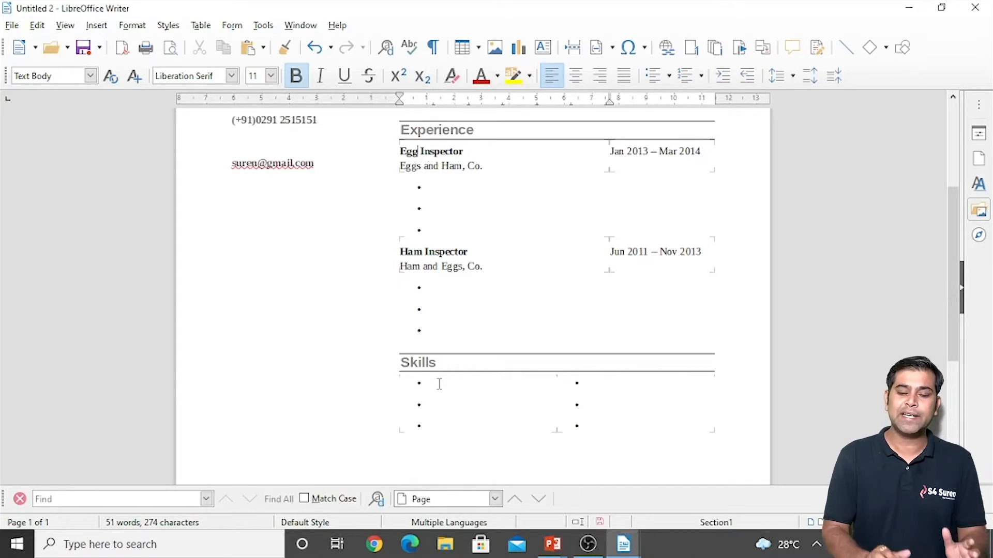
{"action": "scroll", "coordinate": [439, 384], "scroll_direction": "up", "scroll_amount": 5}
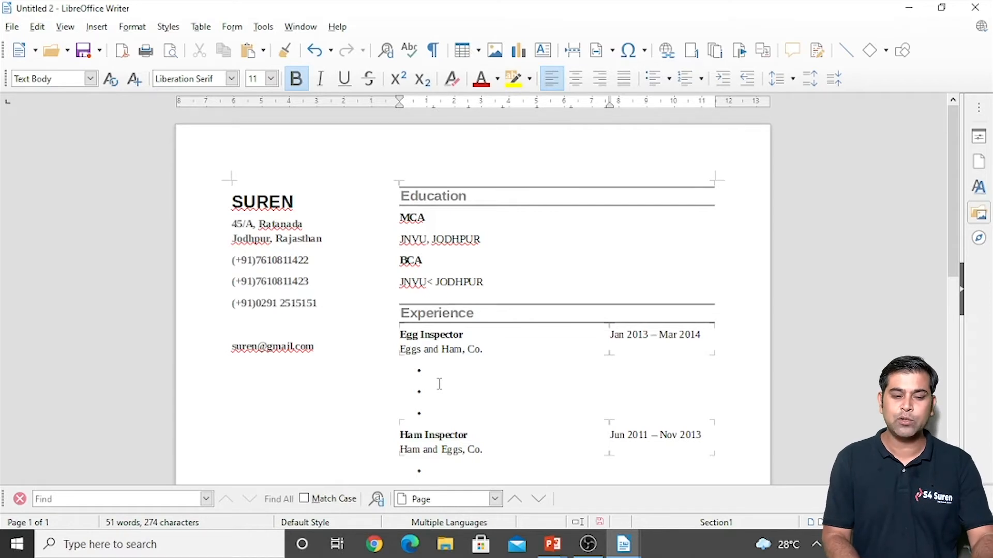
{"action": "key", "text": "ctrl+w"}
{"action": "key", "text": "Tab"}
{"action": "key", "text": "Return"}
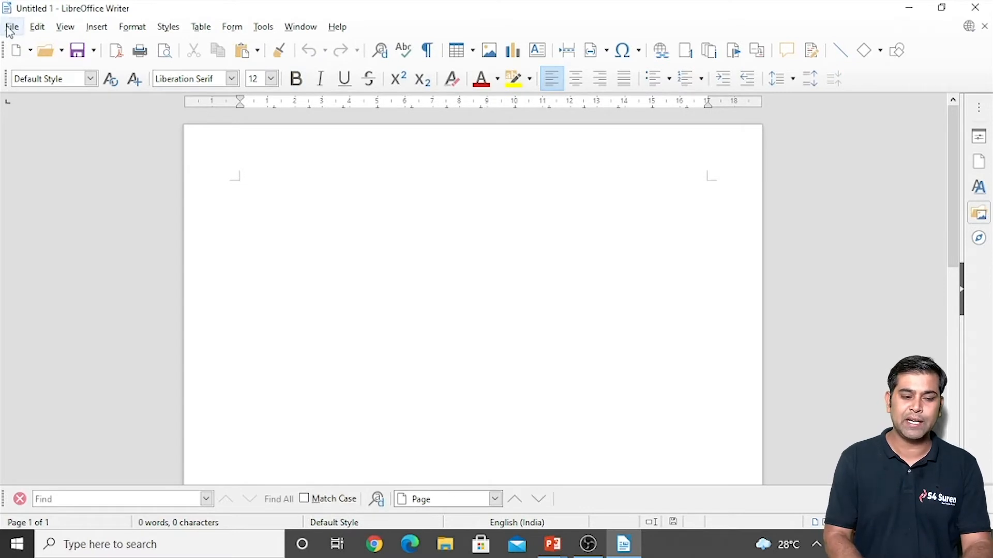
Step: Create a new letter from the Modern business letter sans-serif template via File > New > Templates
{"action": "left_click", "coordinate": [10, 29]}
{"action": "mouse_move", "coordinate": [37, 49]}
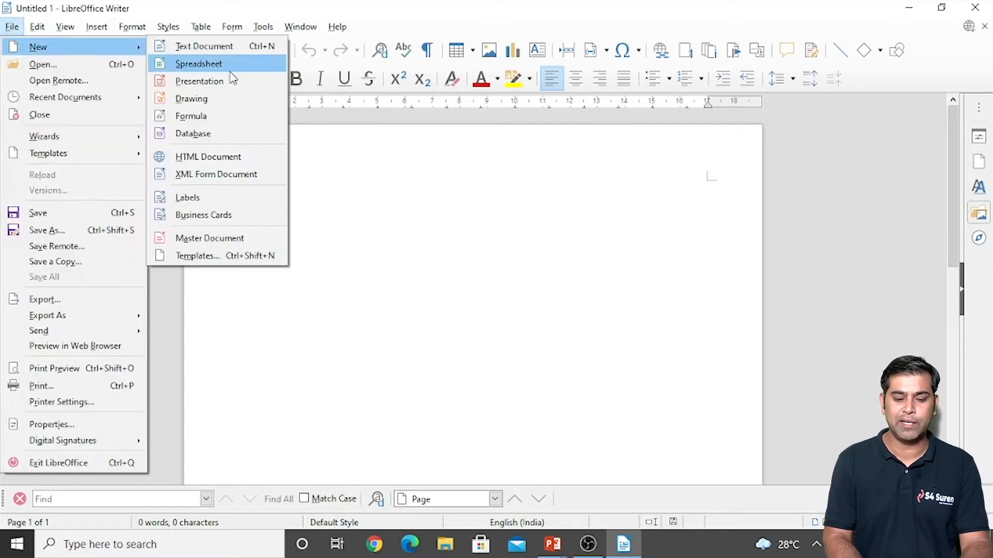
{"action": "left_click", "coordinate": [207, 258]}
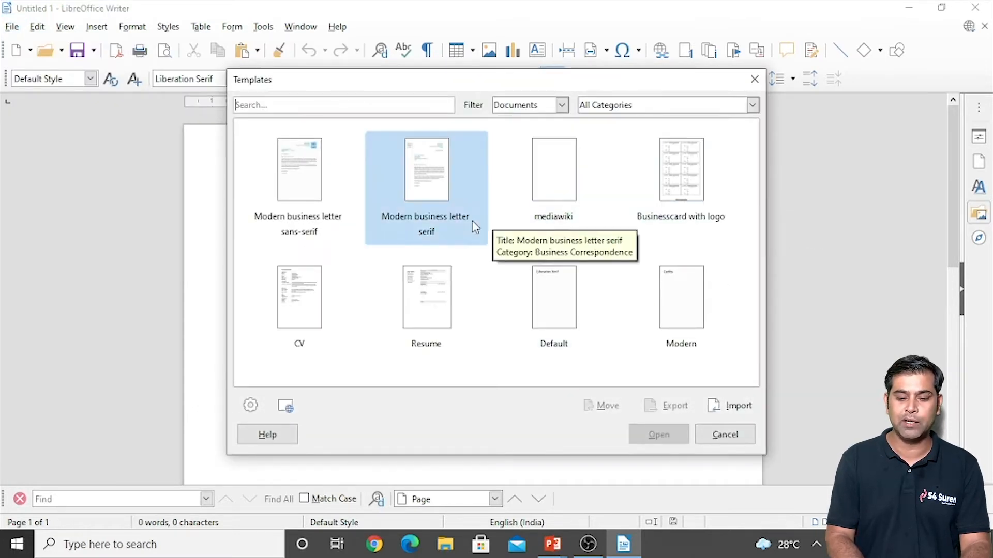
{"action": "double_click", "coordinate": [300, 176]}
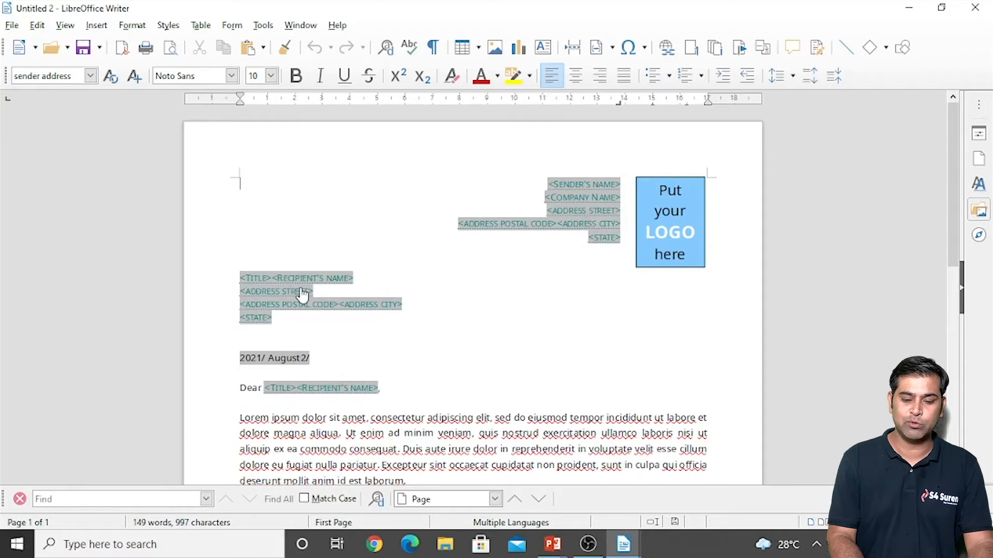
Step: Look over the template letter's date line and Lorem ipsum paragraphs, then close it with Ctrl+W
{"action": "scroll", "coordinate": [302, 296], "scroll_direction": "down", "scroll_amount": 1}
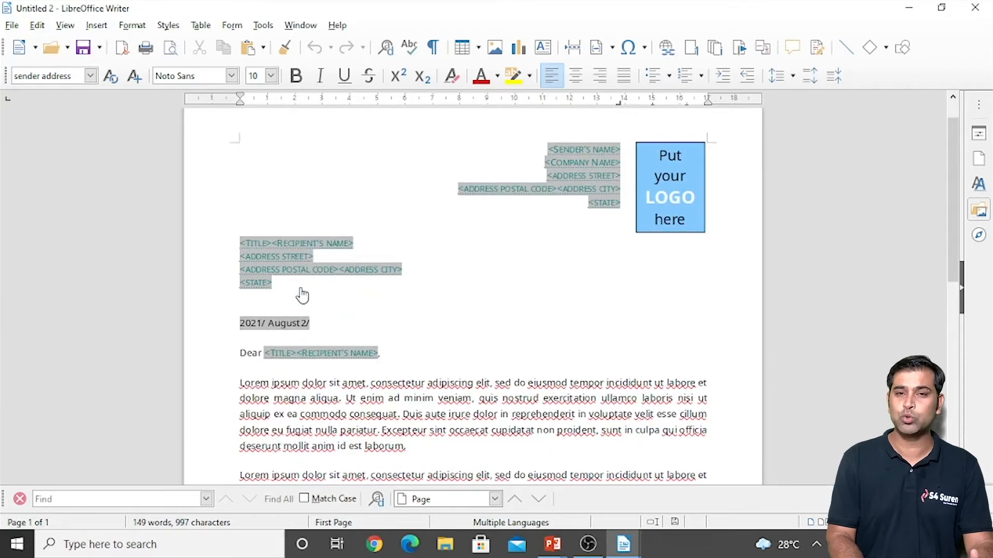
{"action": "scroll", "coordinate": [303, 295], "scroll_direction": "down", "scroll_amount": 1}
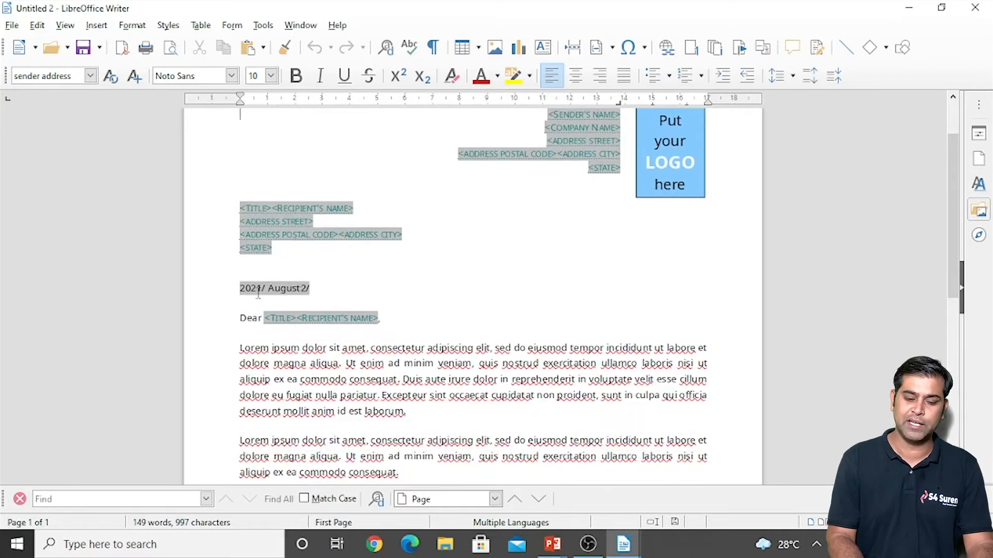
{"action": "left_click", "coordinate": [321, 291]}
{"action": "scroll", "coordinate": [321, 291], "scroll_direction": "down", "scroll_amount": 2}
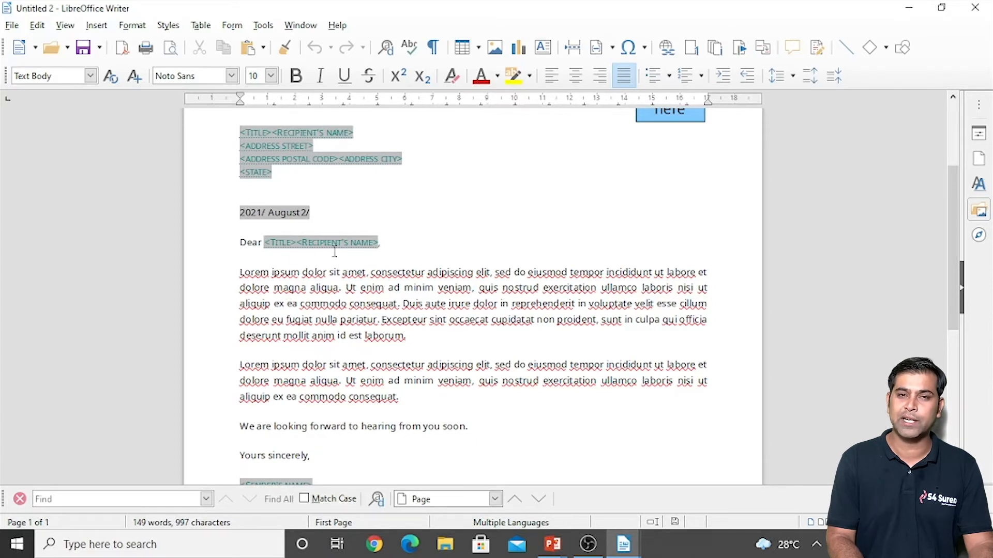
{"action": "left_click_drag", "start_coordinate": [239, 274], "coordinate": [397, 388]}
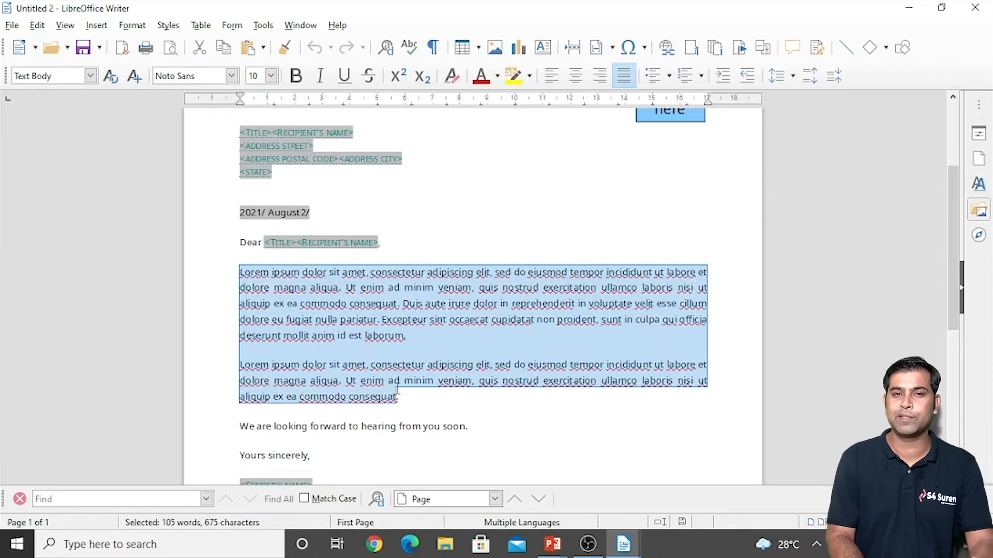
{"action": "scroll", "coordinate": [470, 456], "scroll_direction": "down", "scroll_amount": 3}
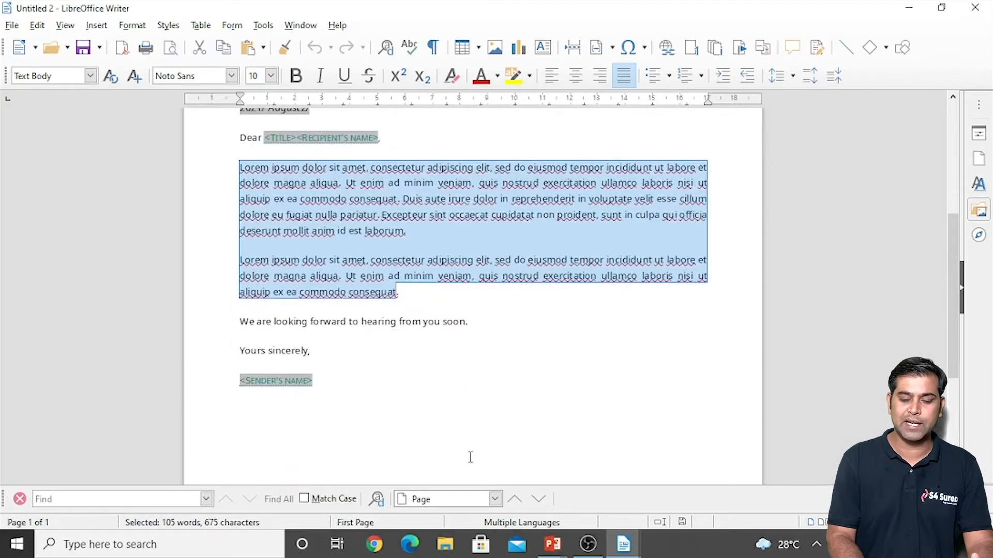
{"action": "left_click", "coordinate": [464, 351]}
{"action": "scroll", "coordinate": [464, 351], "scroll_direction": "up", "scroll_amount": 5}
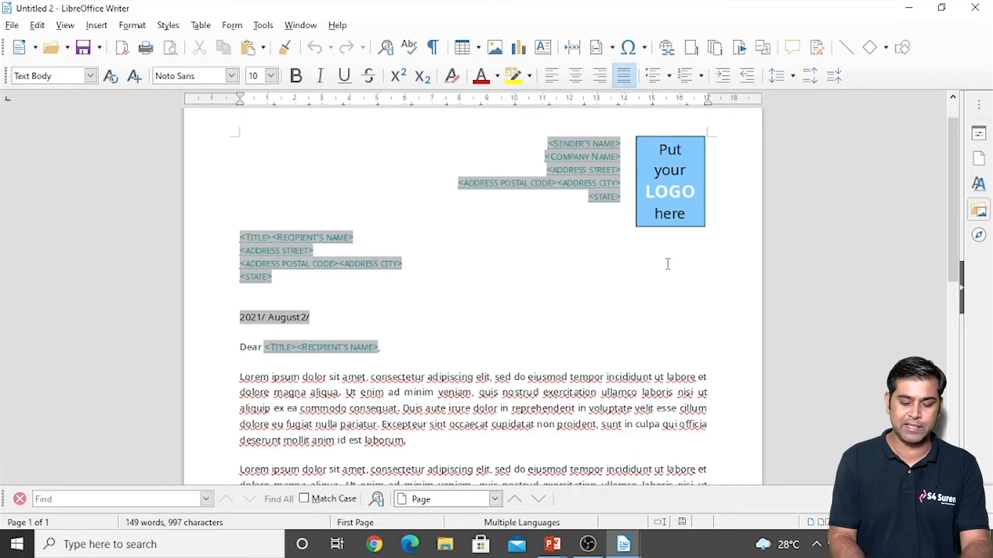
{"action": "key", "text": "ctrl+w"}
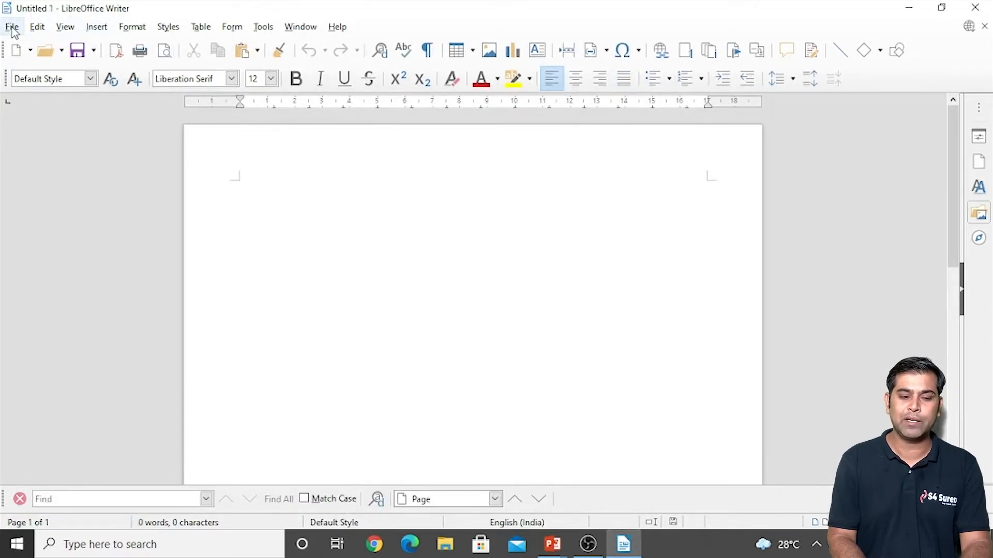
Step: Close blank Untitled 1 and create a new Writer Document from the Start Center
{"action": "key", "text": "ctrl+w"}
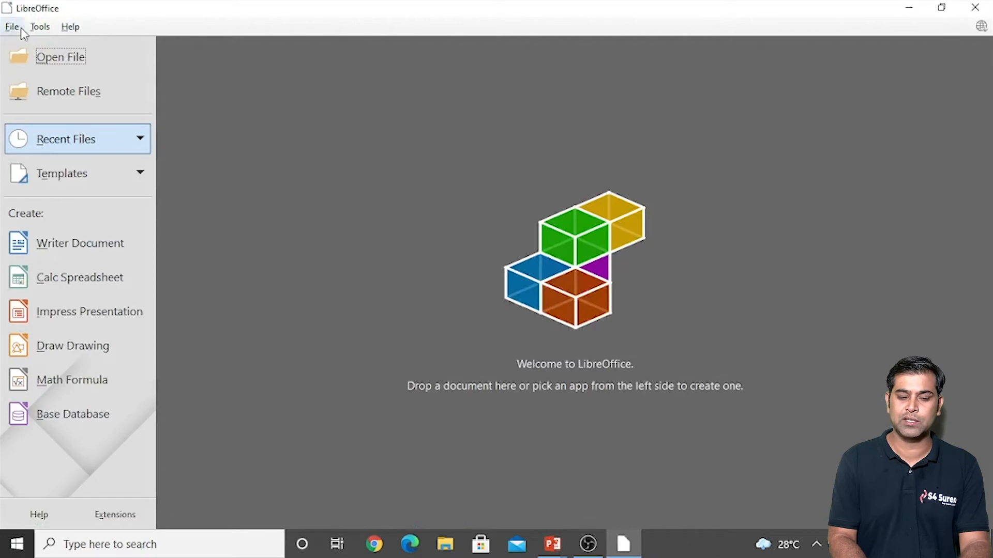
{"action": "left_click", "coordinate": [86, 248]}
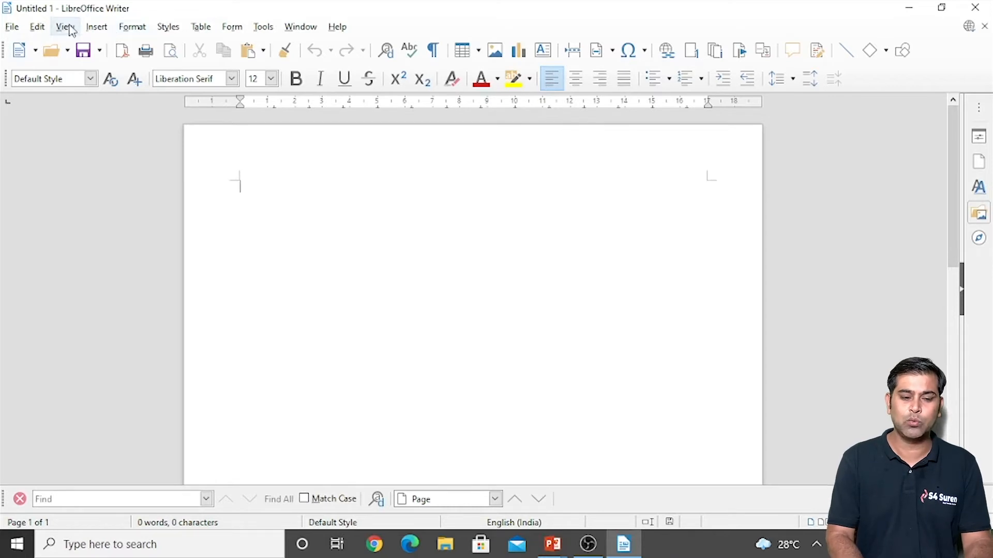
Step: Give the Default page style an all-sides border with synchronized 0.20 cm padding
{"action": "left_click", "coordinate": [142, 31]}
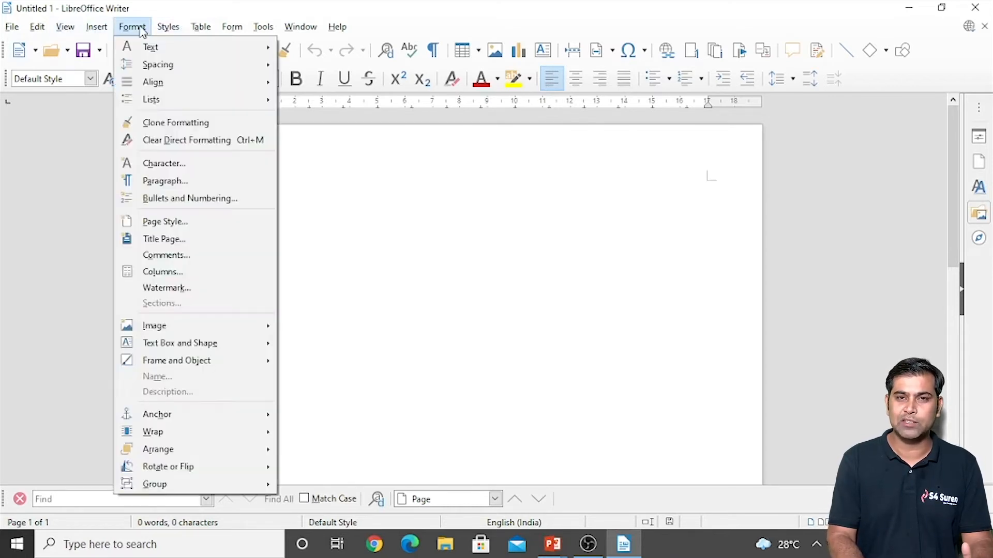
{"action": "left_click", "coordinate": [172, 228]}
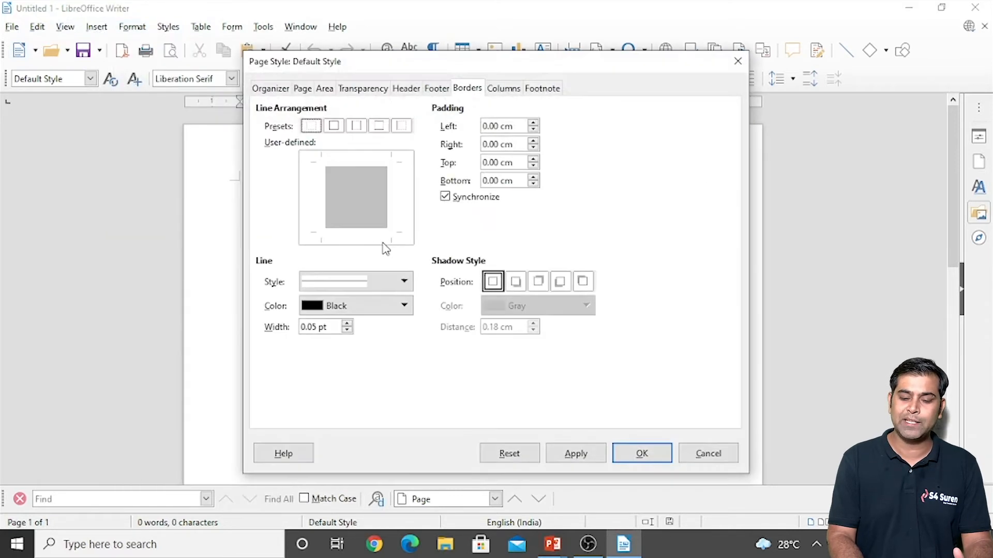
{"action": "left_click", "coordinate": [332, 127]}
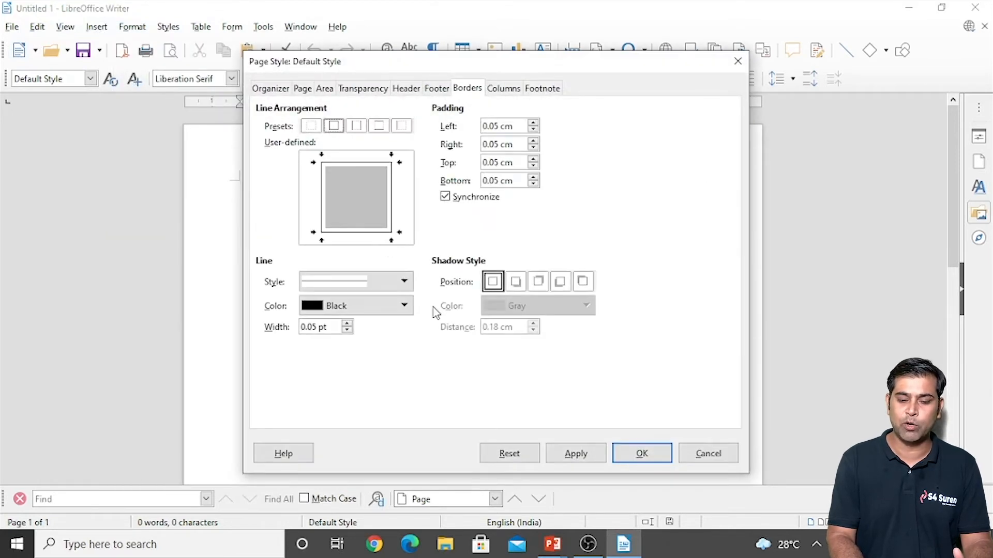
{"action": "left_click", "coordinate": [533, 133]}
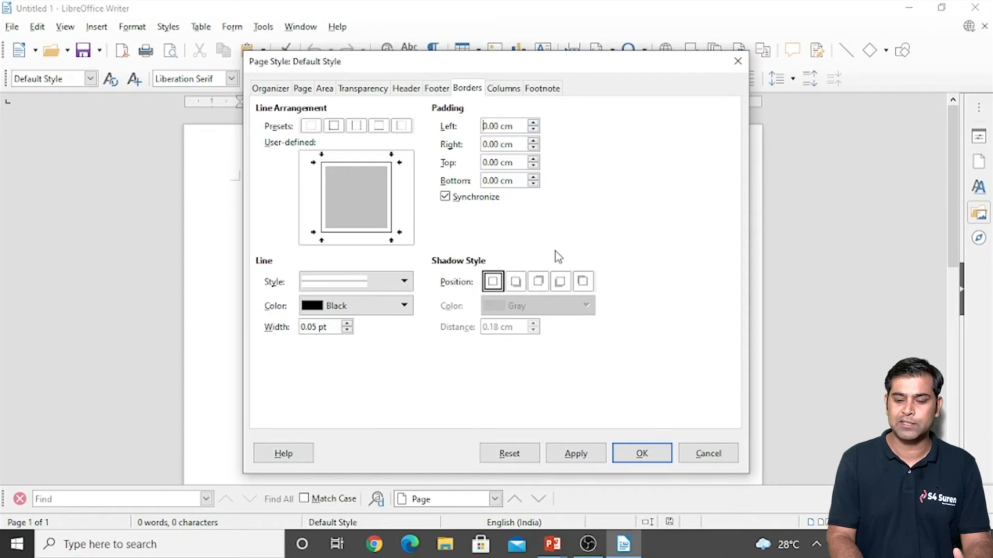
{"action": "left_click", "coordinate": [534, 123]}
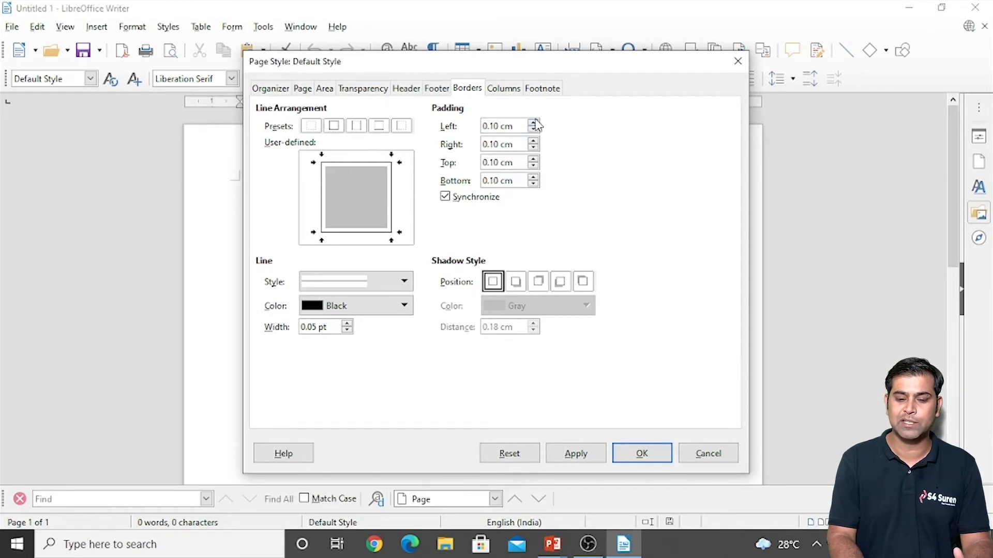
{"action": "left_click", "coordinate": [534, 123]}
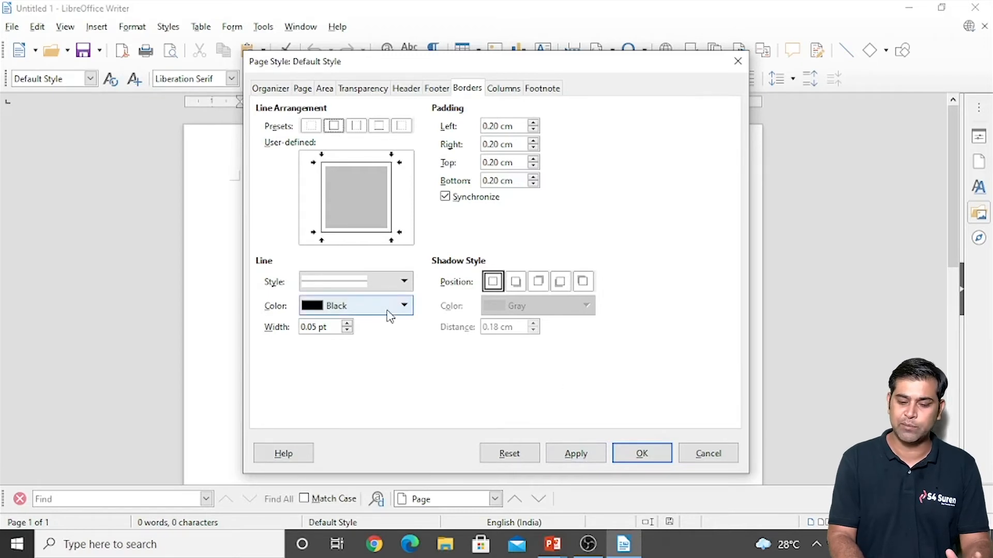
{"action": "left_click", "coordinate": [575, 457]}
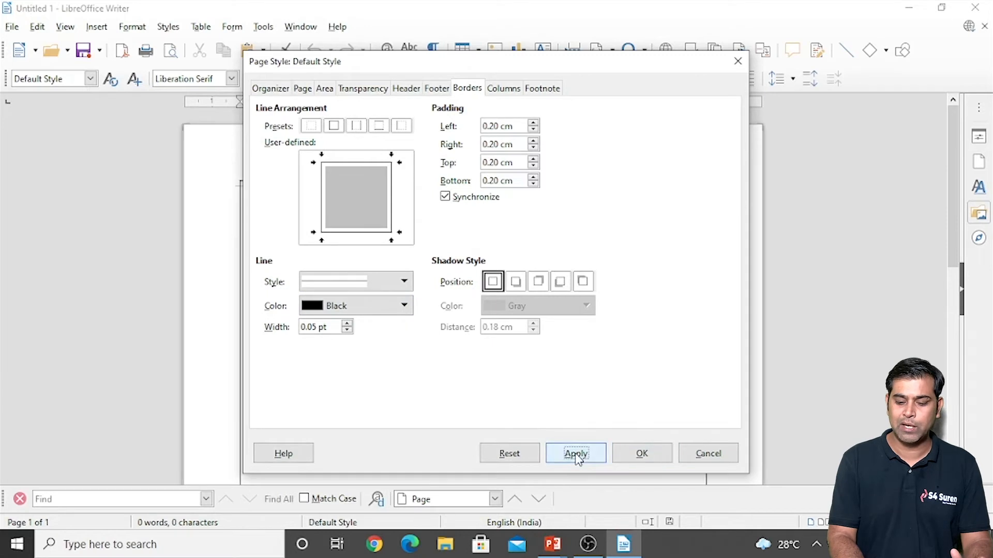
{"action": "left_click", "coordinate": [619, 457]}
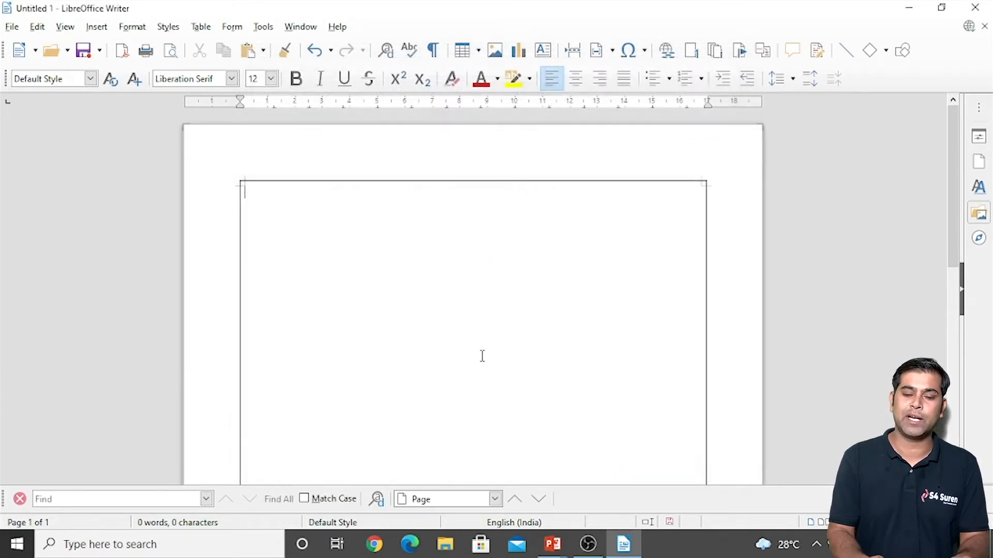
Step: Insert the logo PNG from the D: drive's Main Data Youtube images folder
{"action": "left_click", "coordinate": [96, 27]}
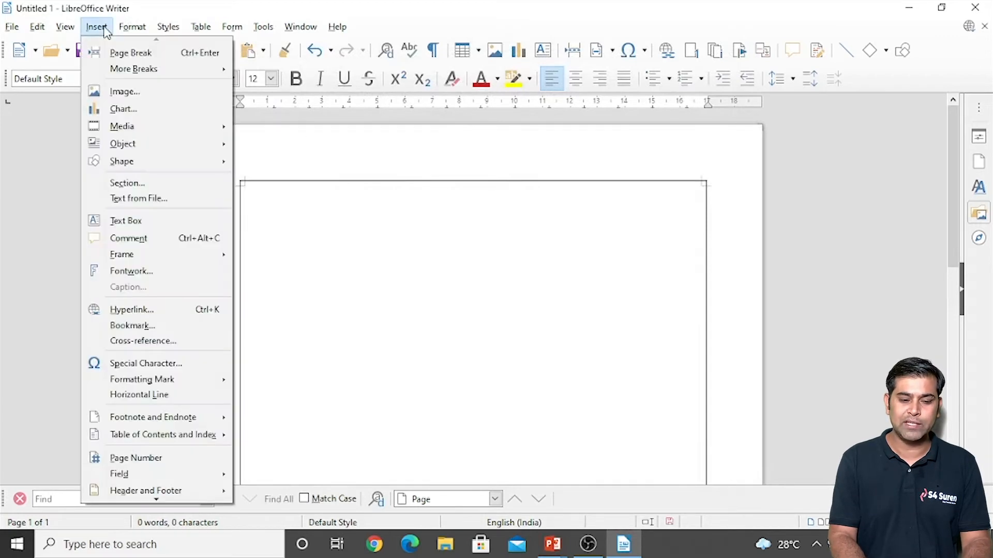
{"action": "left_click", "coordinate": [115, 98]}
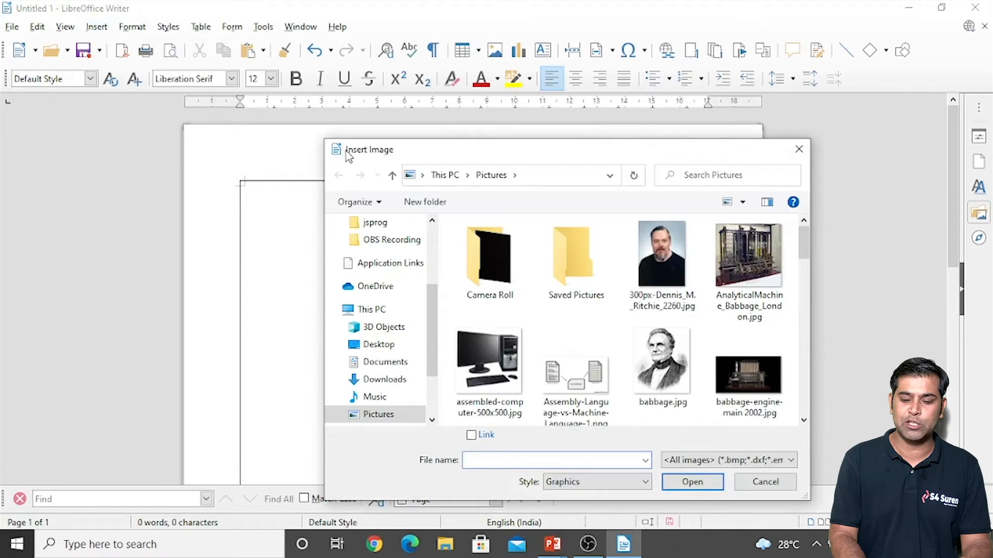
{"action": "scroll", "coordinate": [431, 329], "scroll_direction": "down", "scroll_amount": 2}
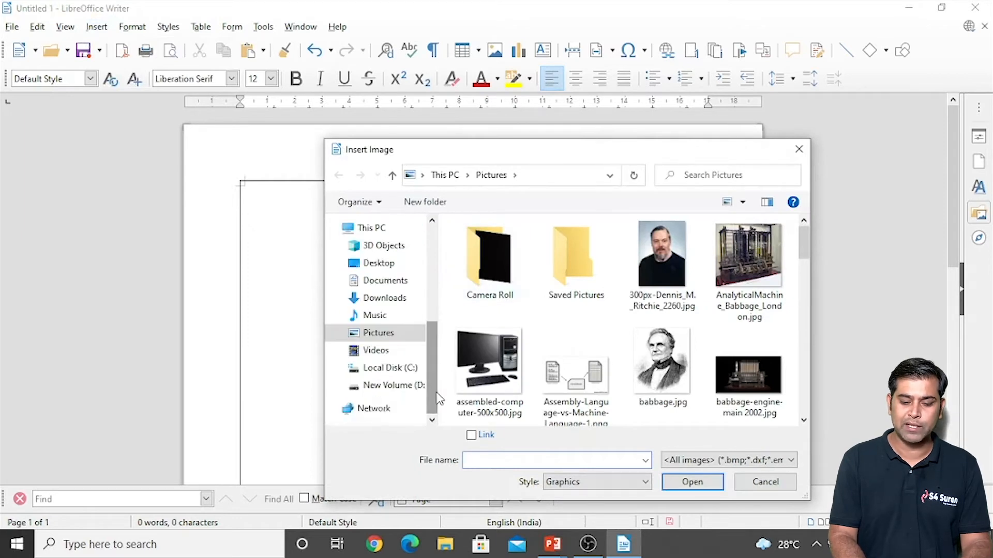
{"action": "left_click", "coordinate": [409, 389]}
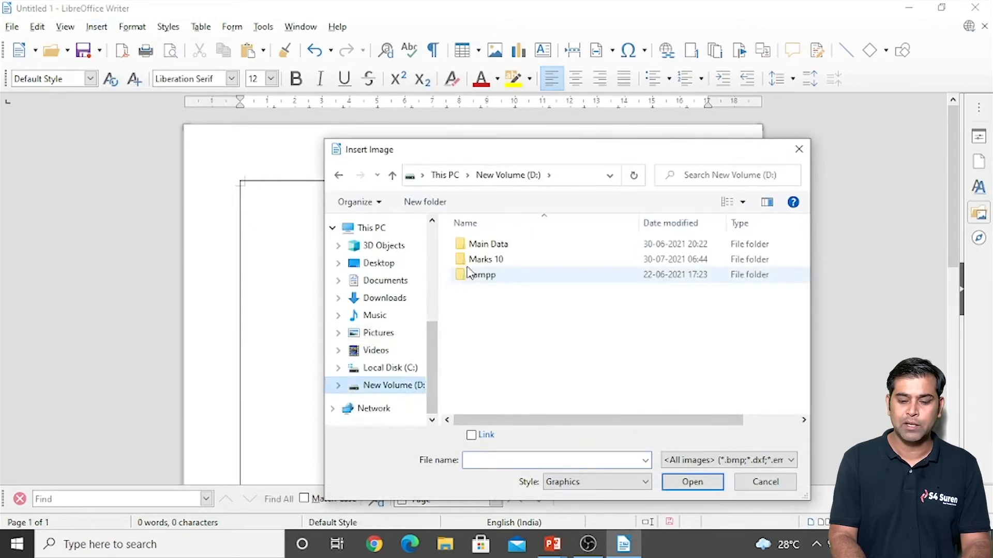
{"action": "double_click", "coordinate": [474, 246]}
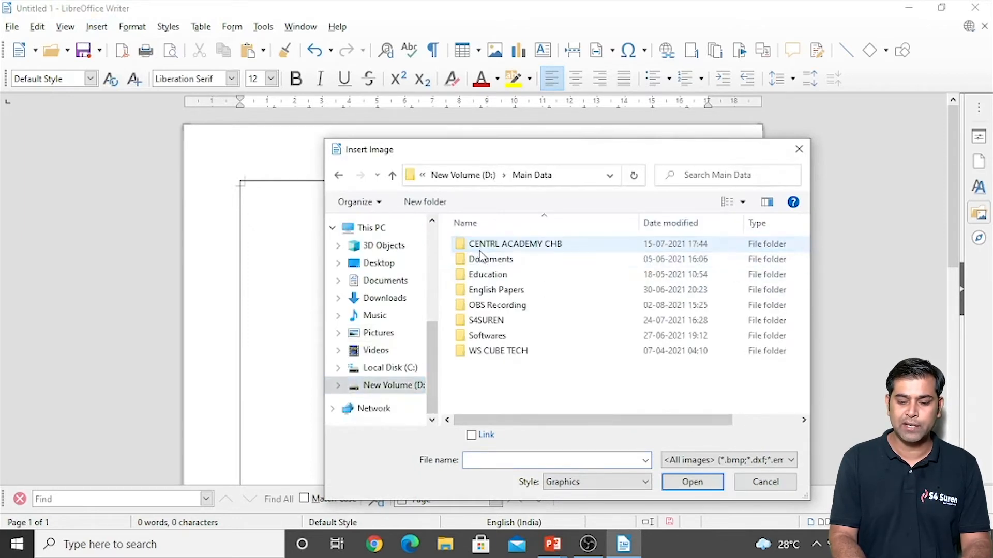
{"action": "double_click", "coordinate": [486, 321]}
{"action": "double_click", "coordinate": [481, 324]}
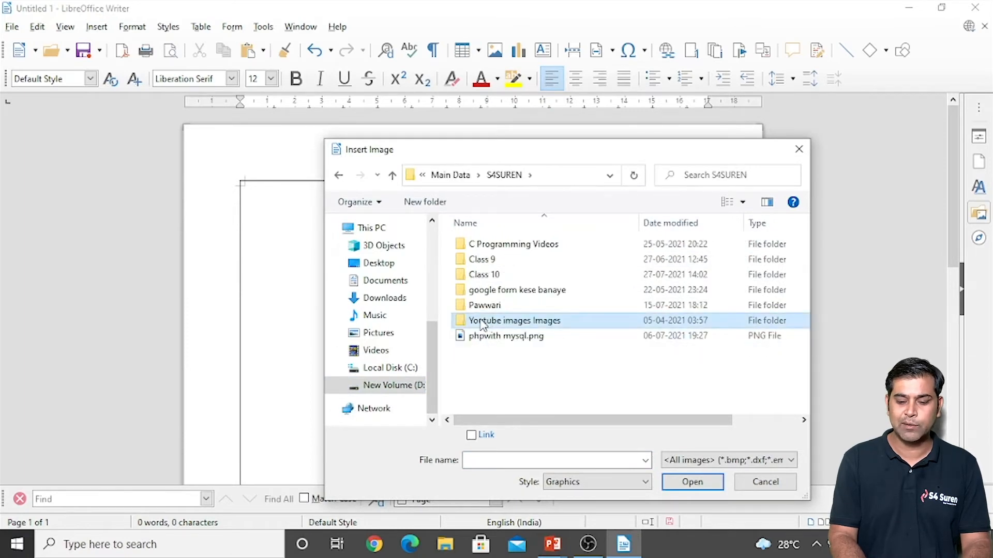
{"action": "double_click", "coordinate": [685, 248]}
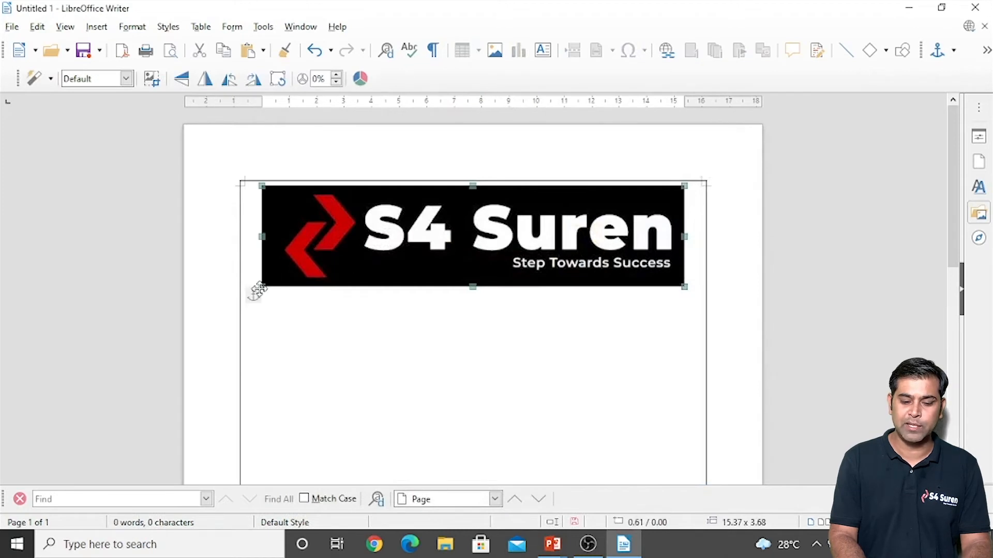
Step: Shrink the logo to about 6.29 x 1.51 cm and place it flush against the right margin
{"action": "left_click_drag", "start_coordinate": [262, 286], "coordinate": [627, 231]}
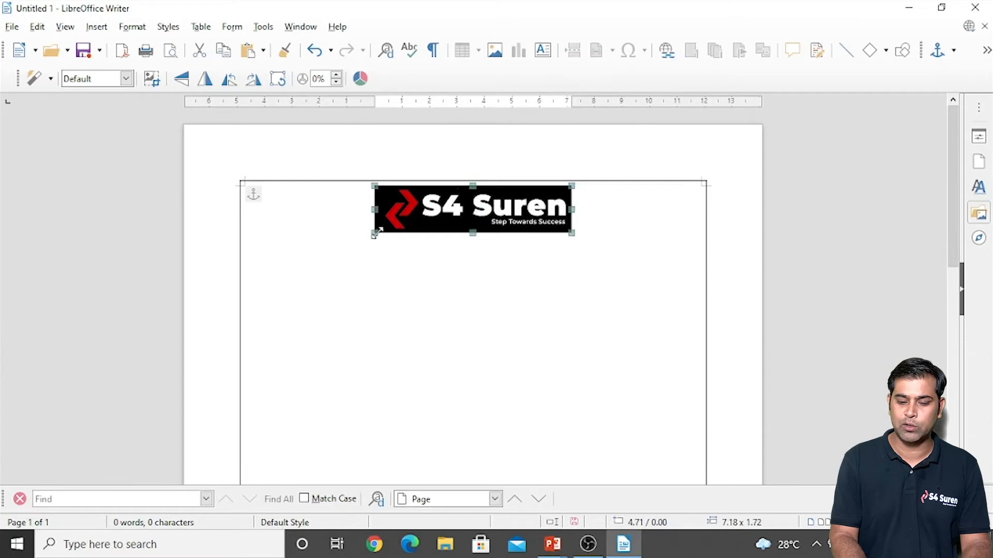
{"action": "left_click_drag", "start_coordinate": [375, 233], "coordinate": [399, 228]}
{"action": "left_click_drag", "start_coordinate": [490, 209], "coordinate": [627, 207]}
{"action": "left_click", "coordinate": [430, 202]}
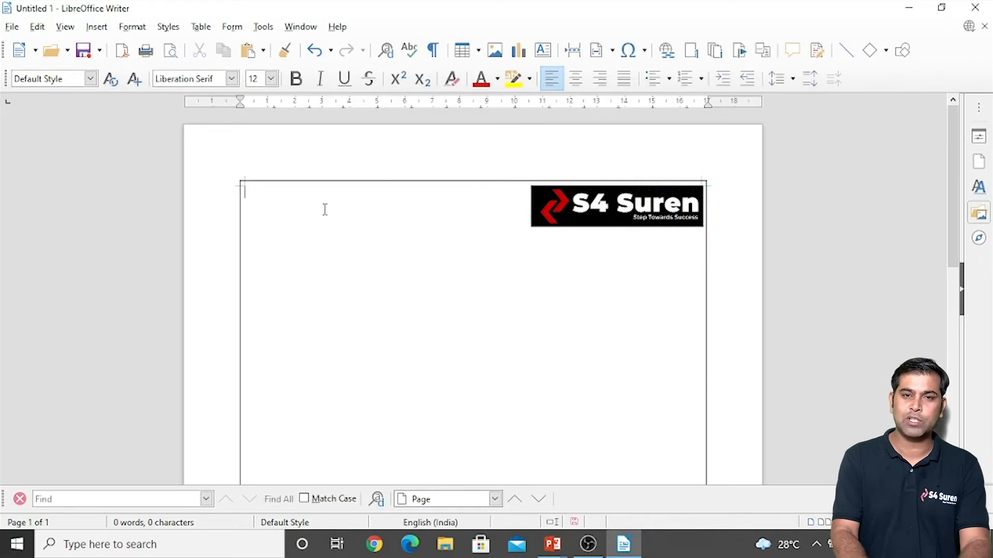
{"action": "type", "text": "S4SUREN "}
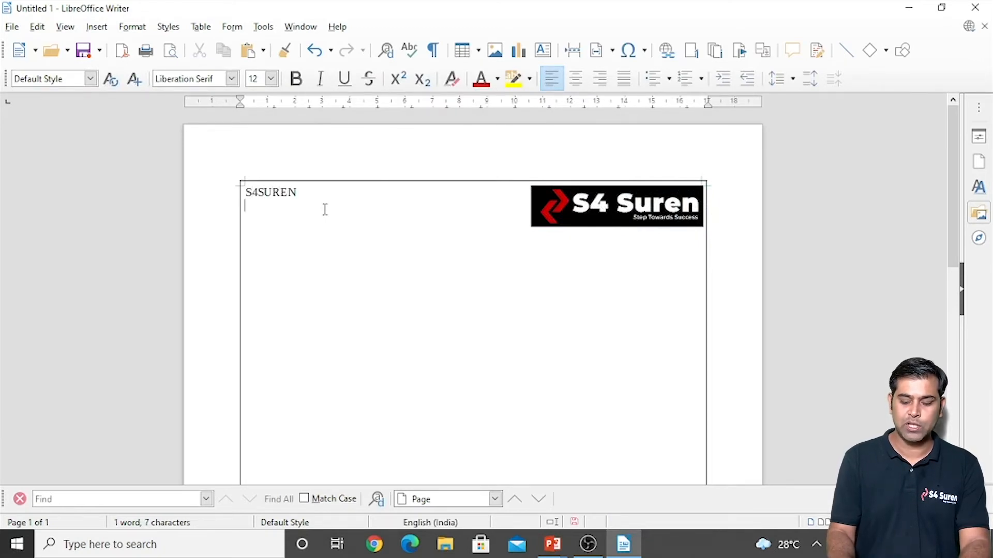
{"action": "key", "text": "Return"}
{"action": "key", "text": "Return"}
{"action": "key", "text": "Return"}
{"action": "key", "text": "Return"}
{"action": "key", "text": "Return"}
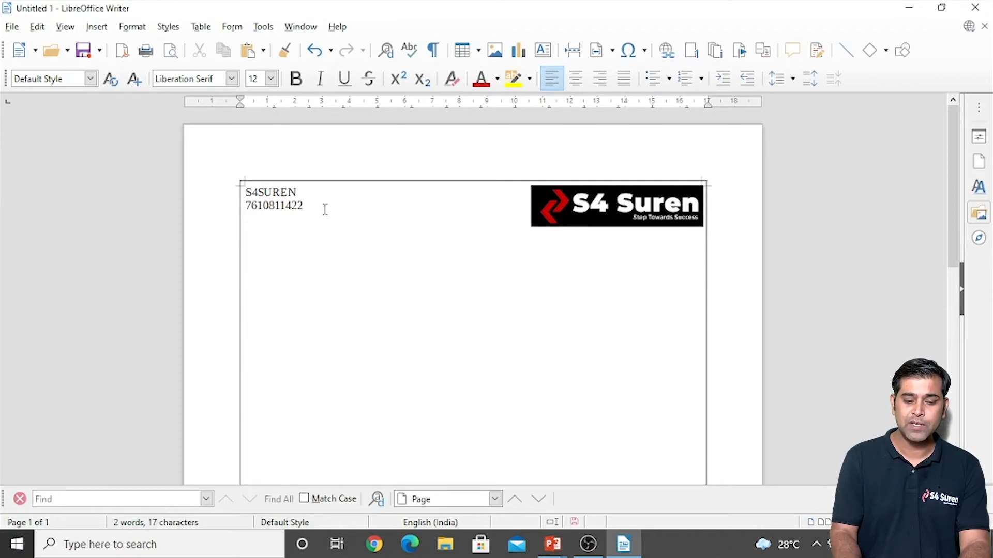
{"action": "type", "text": "____"}
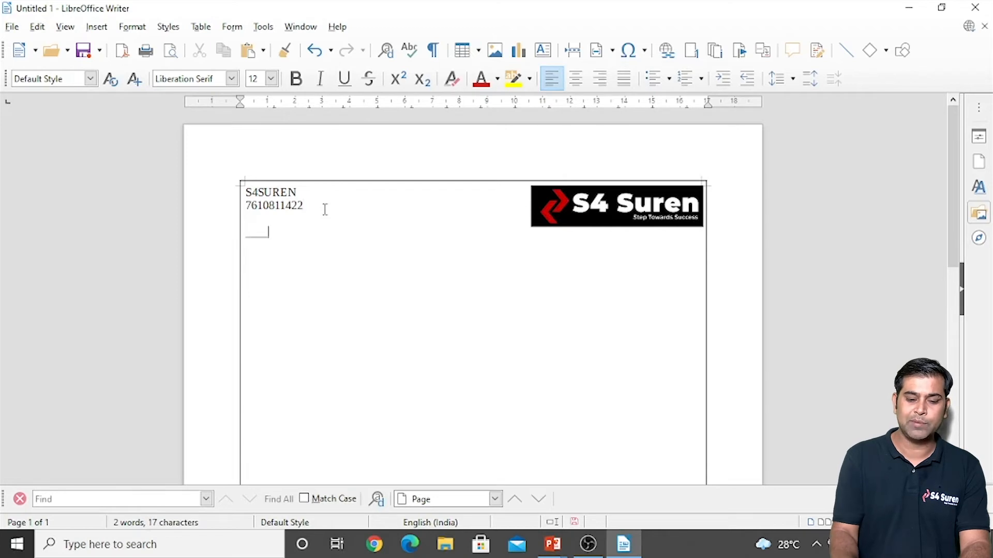
{"action": "key", "text": "BackSpace"}
{"action": "type", "text": "__________________________________________________________________________"}
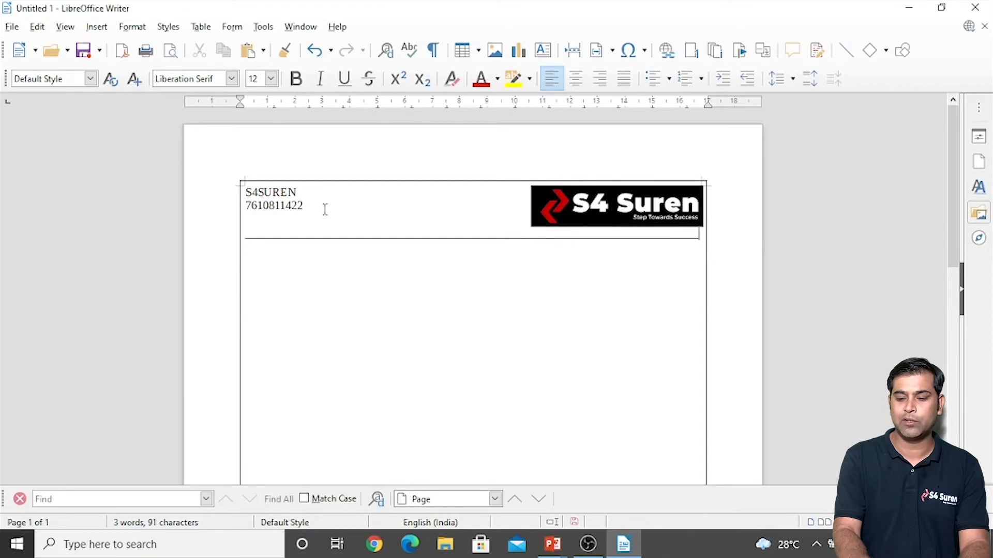
Step: Make the phone number 16 pt, bold and dark blue
{"action": "double_click", "coordinate": [260, 206]}
{"action": "key", "text": "ctrl+bracketright"}
{"action": "key", "text": "ctrl+bracketright"}
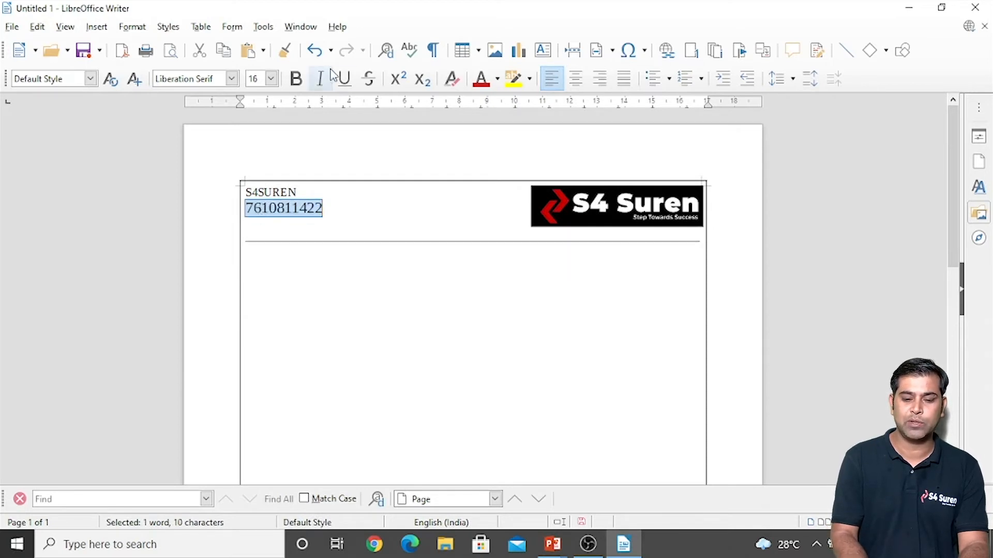
{"action": "left_click", "coordinate": [498, 80]}
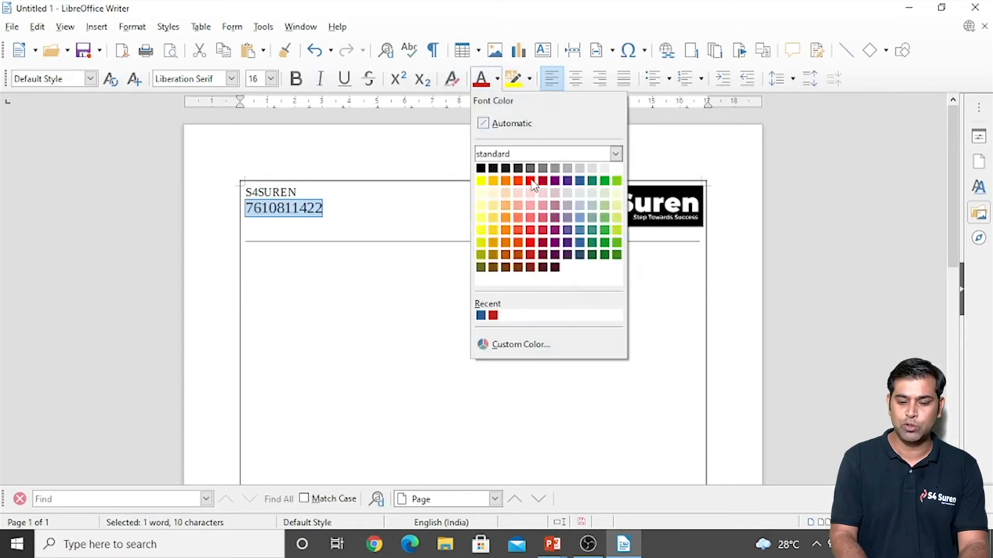
{"action": "left_click", "coordinate": [581, 255]}
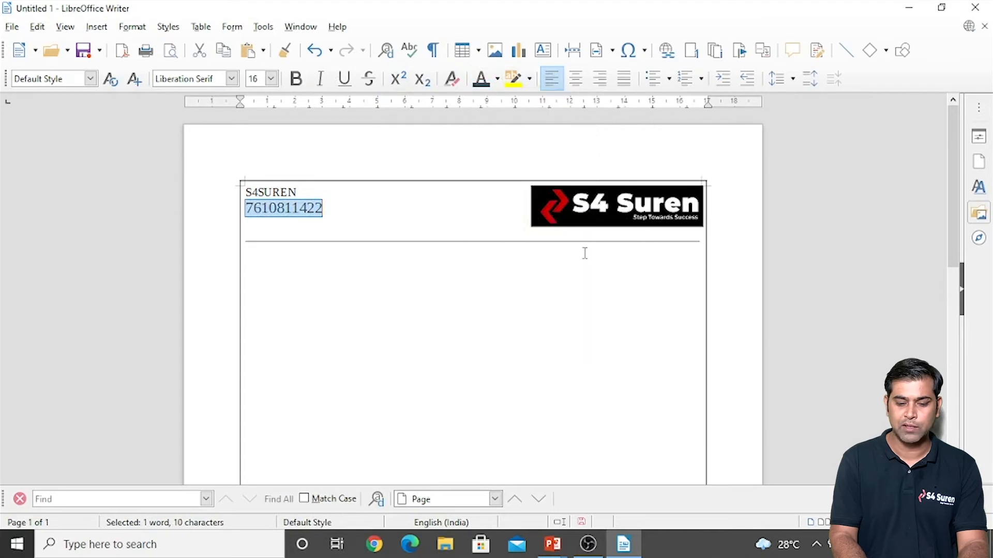
{"action": "key", "text": "ctrl+b"}
Step: Make the company name S4SUREN 16 pt, bold and red
{"action": "key", "text": "Up"}
{"action": "key", "text": "shift+Left"}
{"action": "key", "text": "shift+Left"}
{"action": "key", "text": "shift+Left"}
{"action": "key", "text": "shift+Left"}
{"action": "key", "text": "shift+Left"}
{"action": "key", "text": "shift+Left"}
{"action": "key", "text": "shift+Left"}
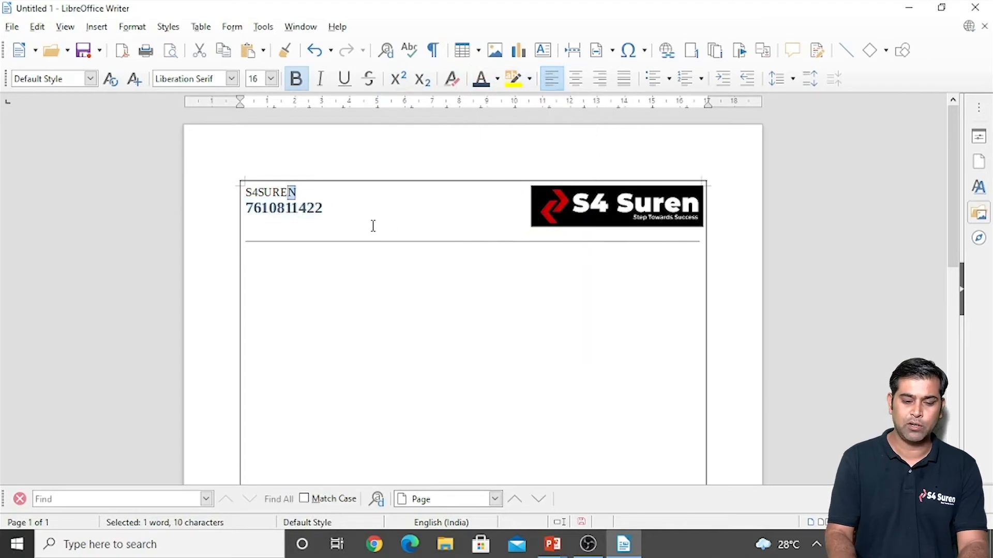
{"action": "key", "text": "ctrl+]"}
{"action": "key", "text": "ctrl+]"}
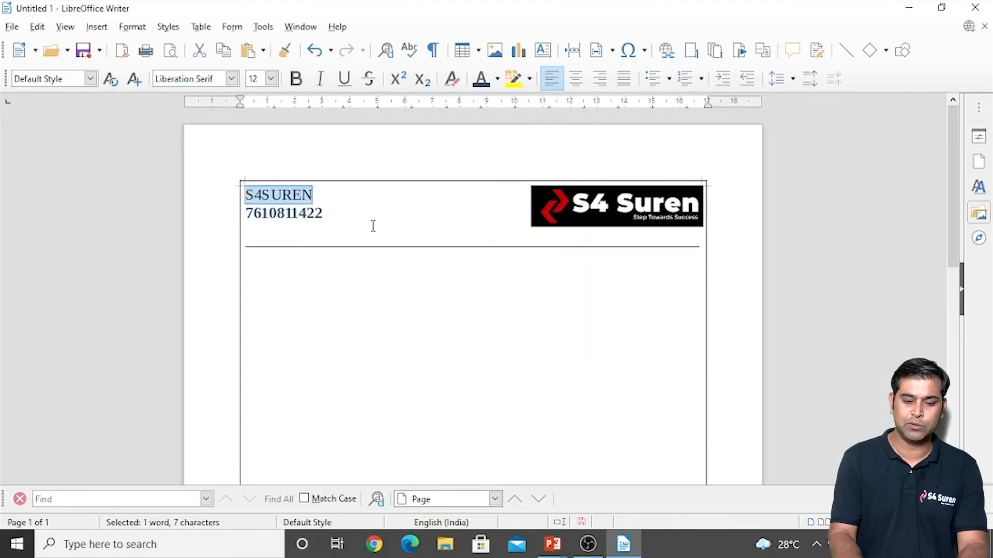
{"action": "left_click", "coordinate": [497, 80]}
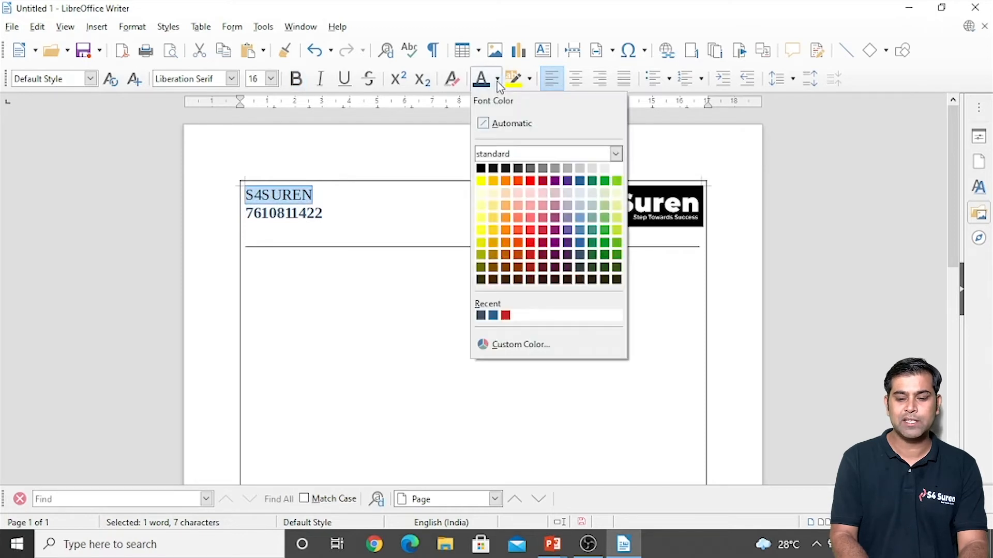
{"action": "left_click", "coordinate": [531, 182]}
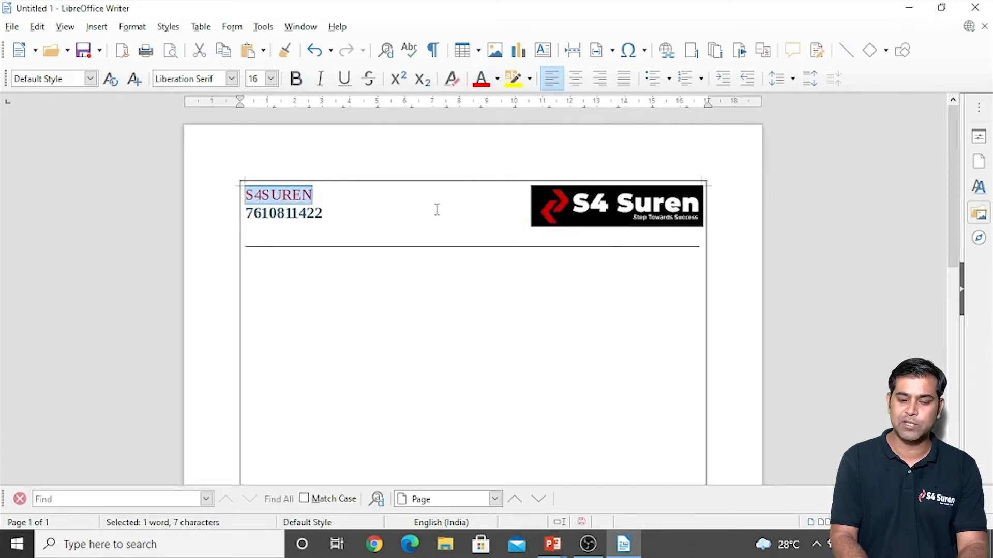
{"action": "key", "text": "ctrl+b"}
{"action": "left_click", "coordinate": [398, 218]}
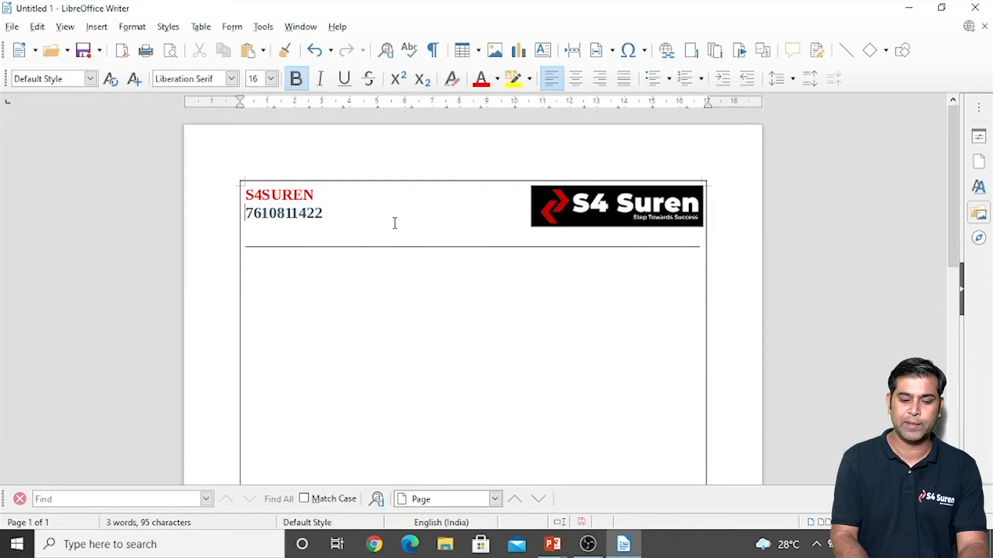
{"action": "left_click", "coordinate": [311, 294]}
{"action": "left_click", "coordinate": [265, 269]}
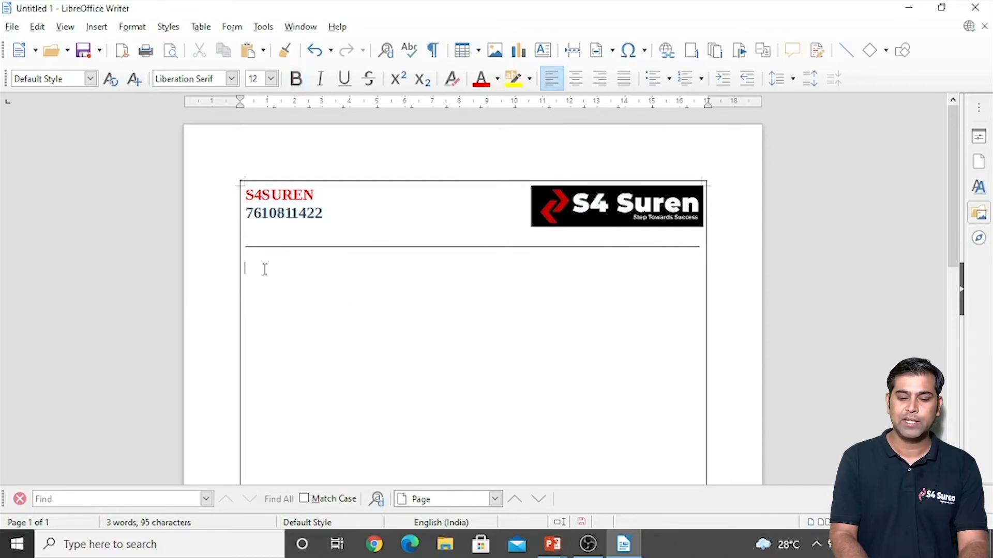
{"action": "scroll", "coordinate": [265, 270], "scroll_direction": "down", "scroll_amount": 3}
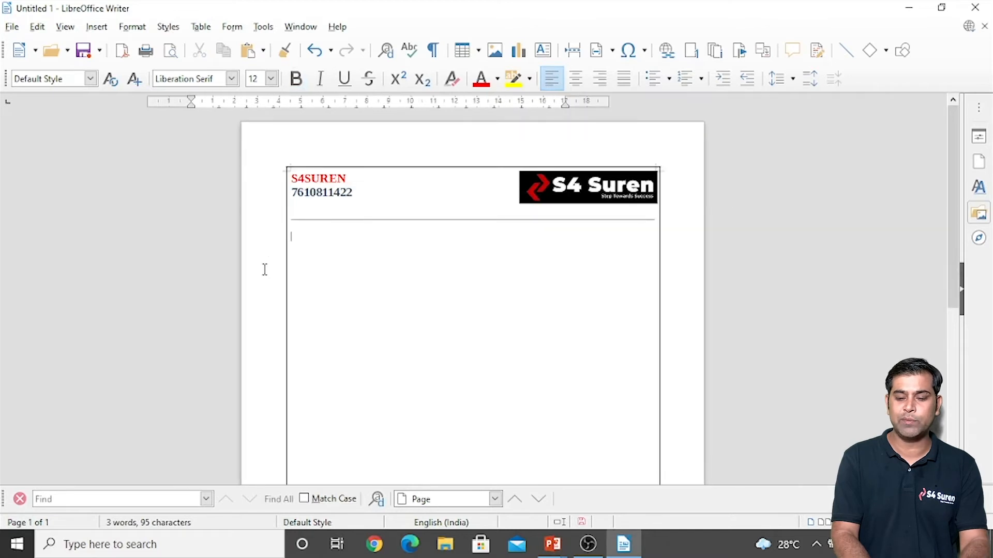
{"action": "scroll", "coordinate": [265, 270], "scroll_direction": "down", "scroll_amount": 3}
{"action": "scroll", "coordinate": [265, 269], "scroll_direction": "up", "scroll_amount": 3}
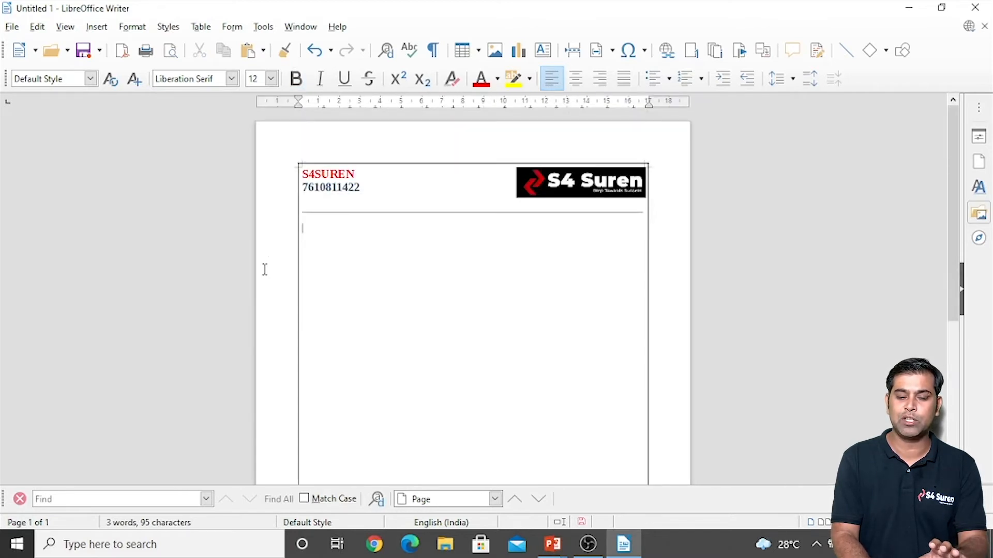
{"action": "scroll", "coordinate": [265, 269], "scroll_direction": "up", "scroll_amount": 3}
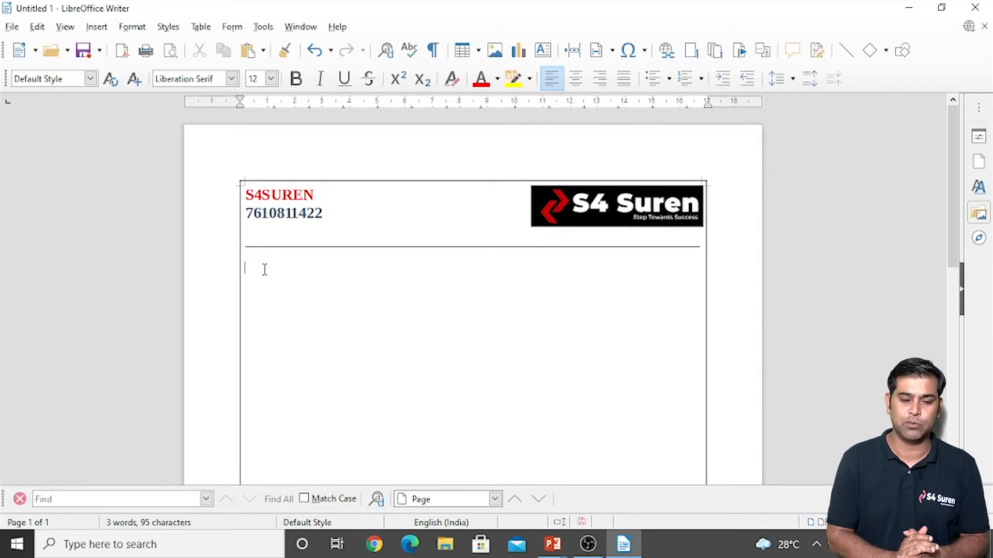
Step: Open the ordinary Save As dialog, cancel it without saving, and return to the File menu
{"action": "left_click", "coordinate": [12, 27]}
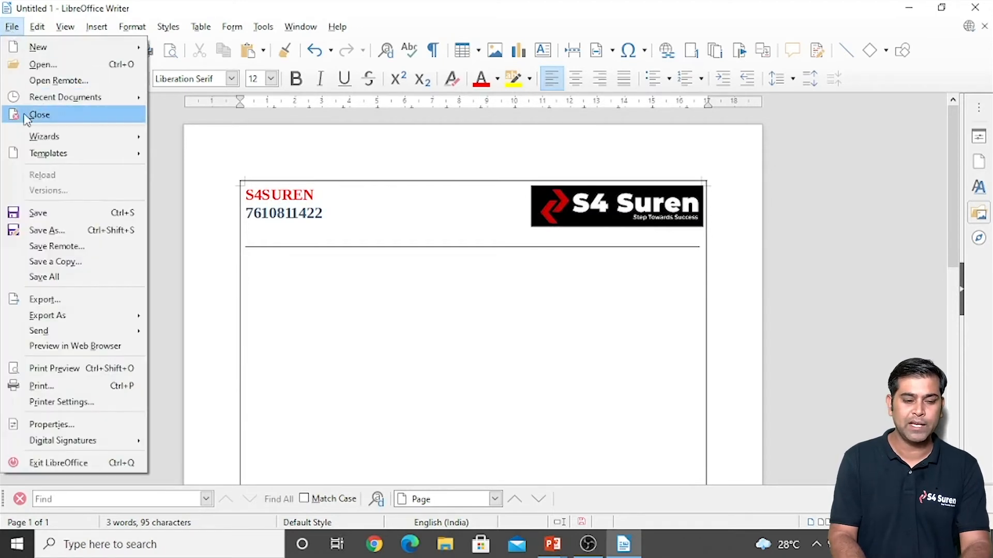
{"action": "mouse_move", "coordinate": [37, 157]}
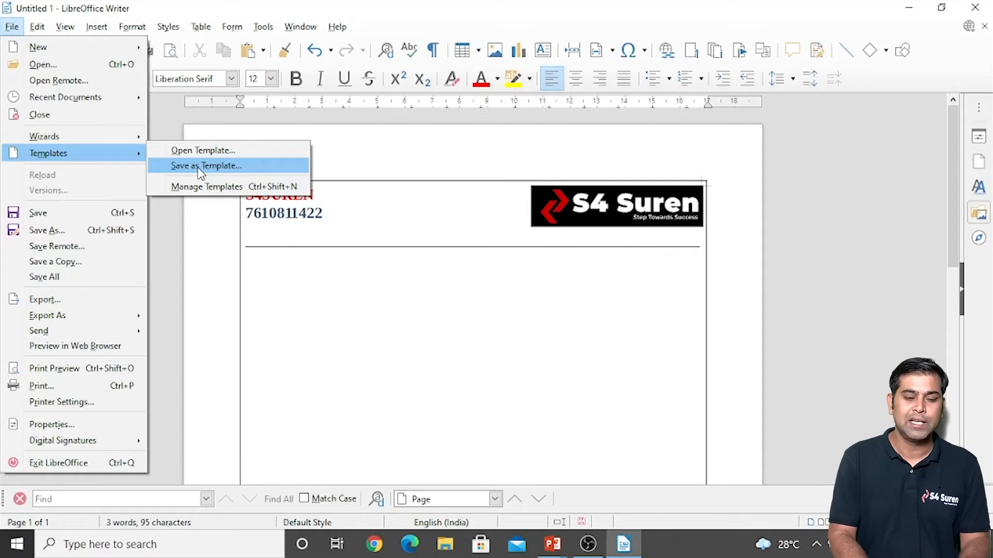
{"action": "left_click", "coordinate": [71, 217]}
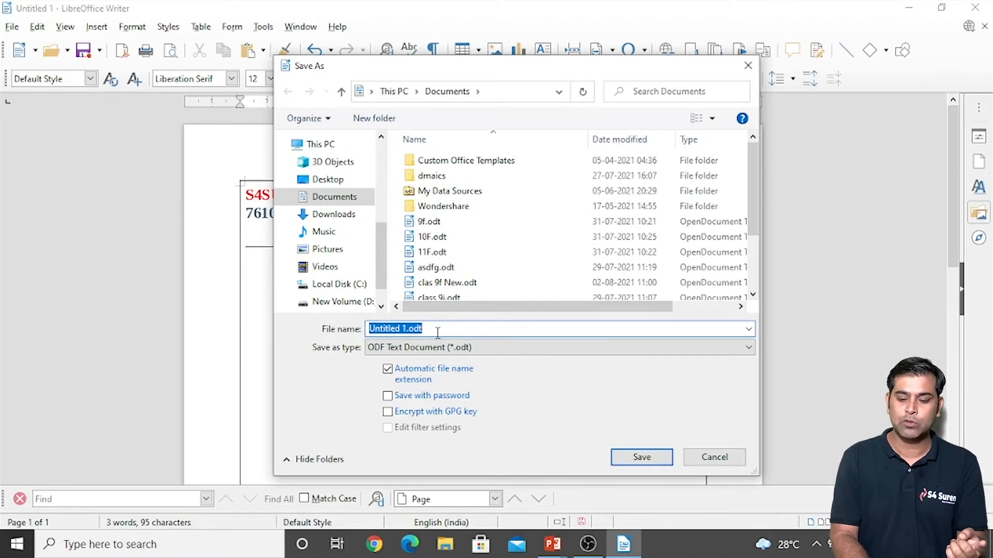
{"action": "left_click", "coordinate": [718, 458]}
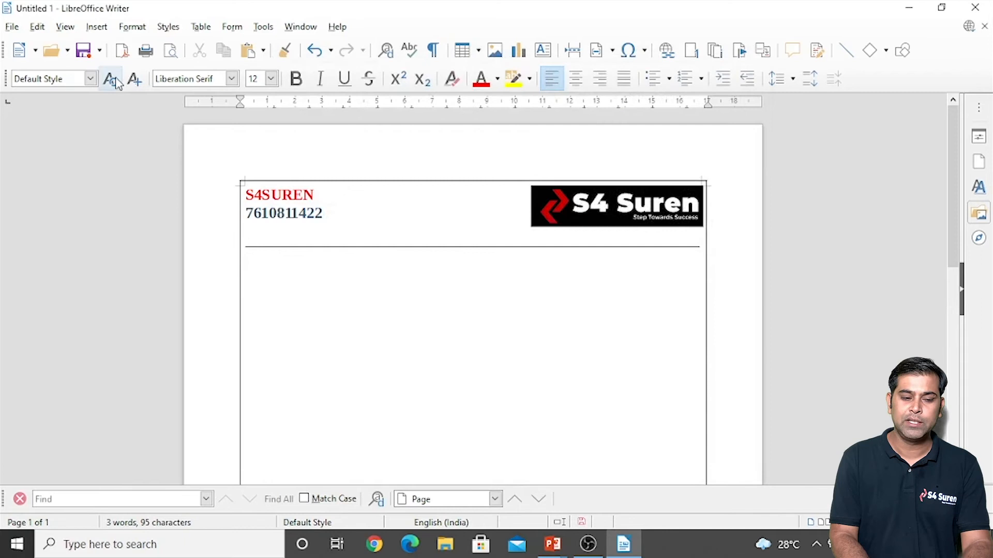
{"action": "left_click", "coordinate": [12, 26]}
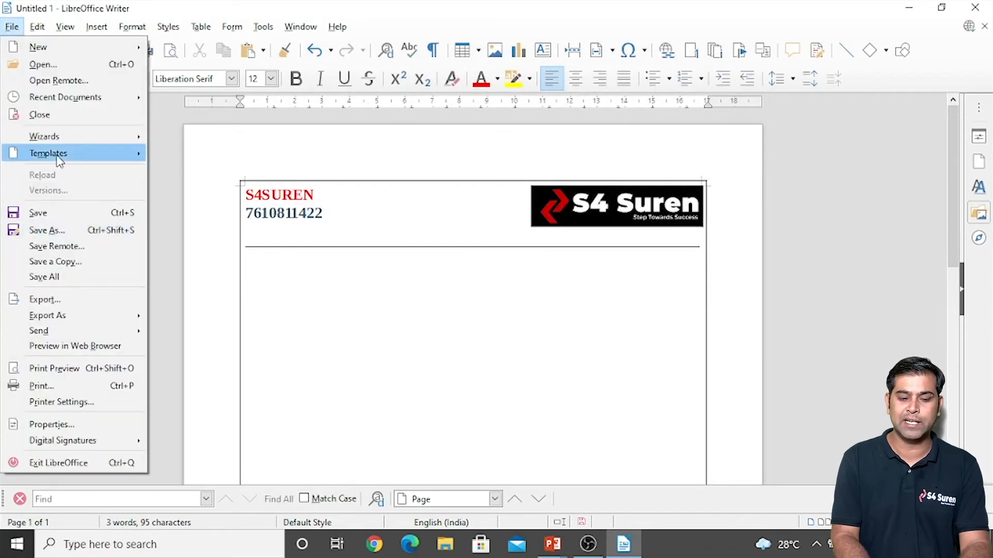
Step: Use Save as Template to store the letterhead as S4SUREN under My Templates
{"action": "left_click", "coordinate": [201, 166]}
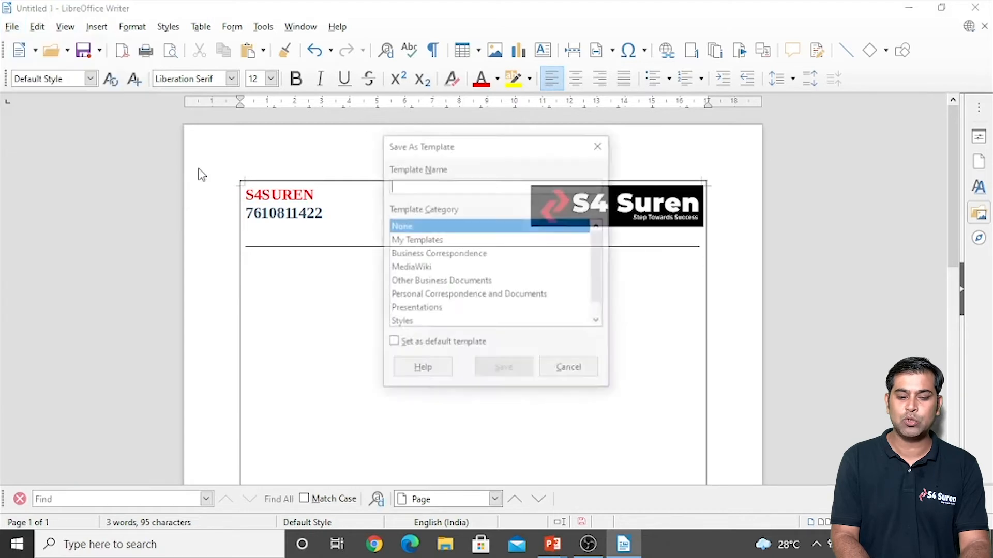
{"action": "left_click", "coordinate": [409, 243]}
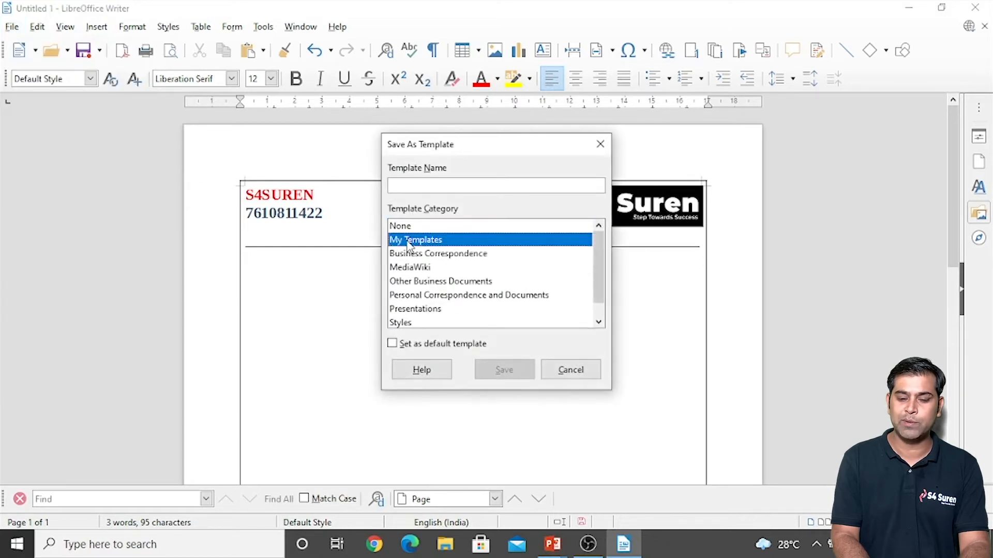
{"action": "left_click", "coordinate": [411, 186]}
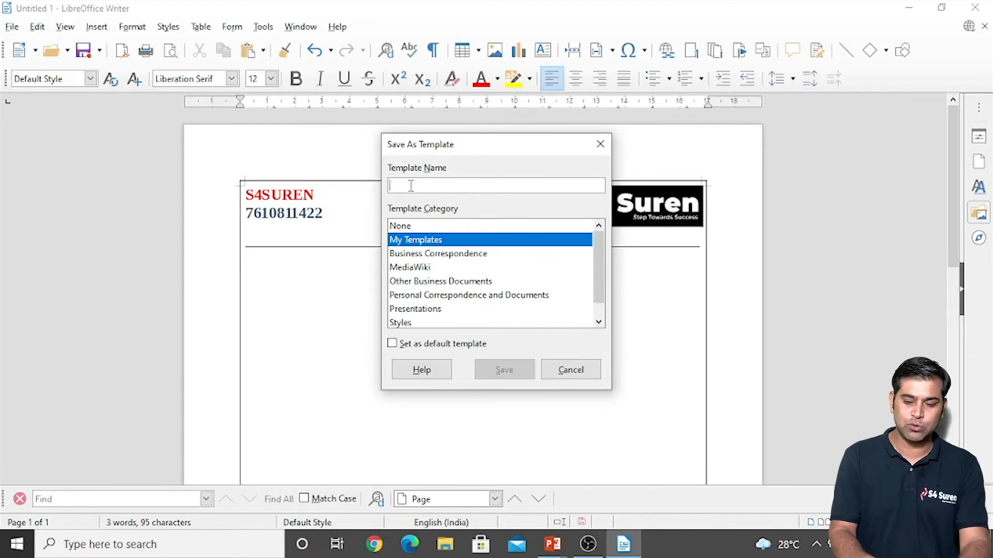
{"action": "type", "text": "S4SUREN"}
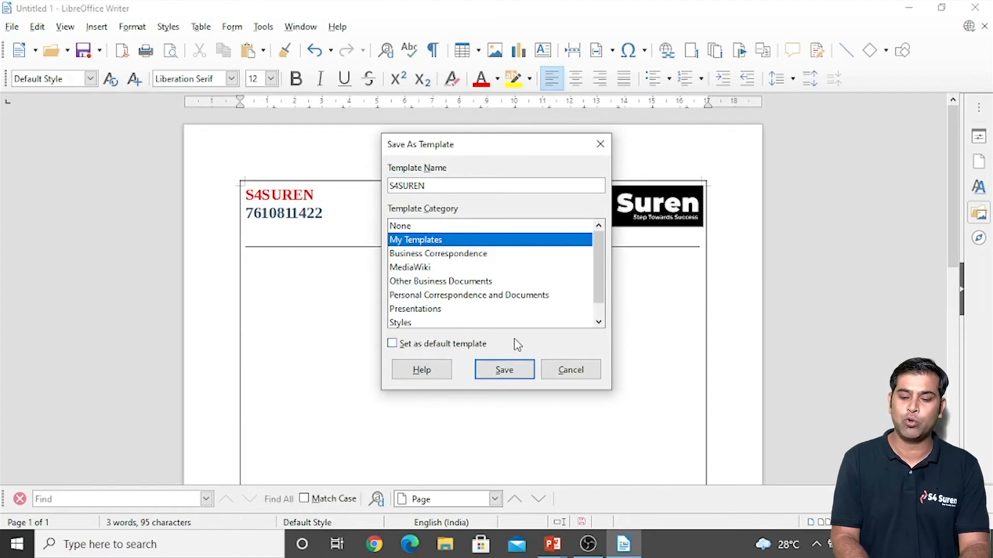
{"action": "left_click", "coordinate": [507, 380]}
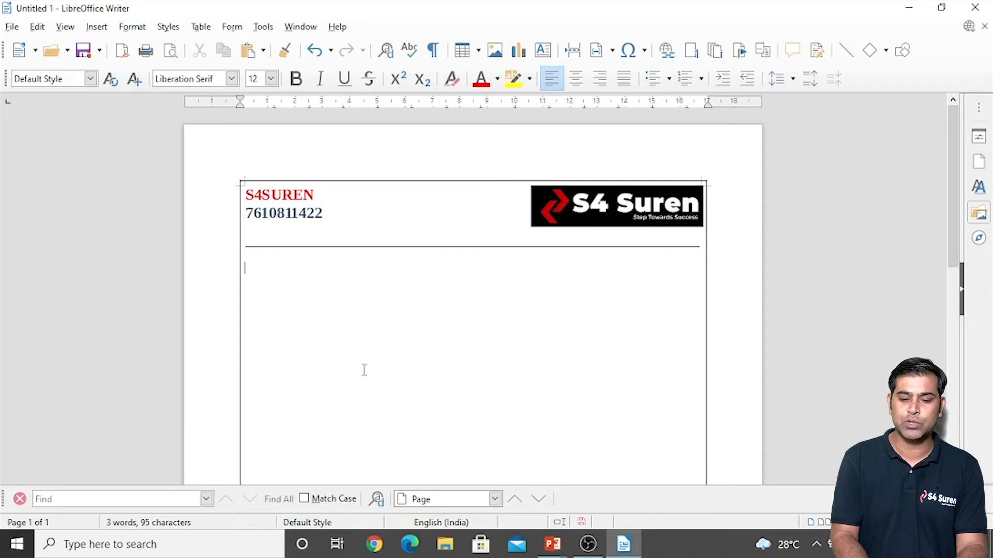
{"action": "key", "text": "ctrl+shift+n"}
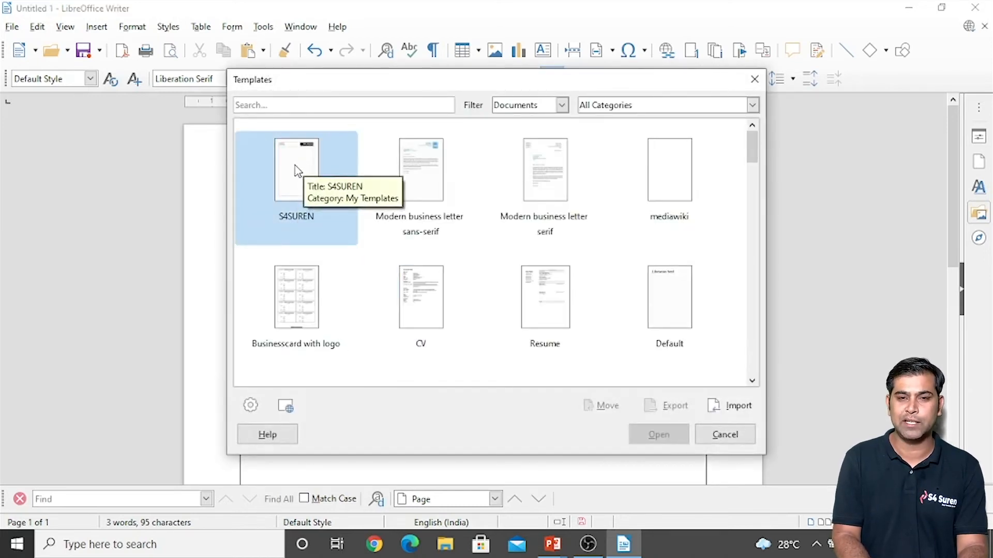
{"action": "left_click", "coordinate": [725, 435]}
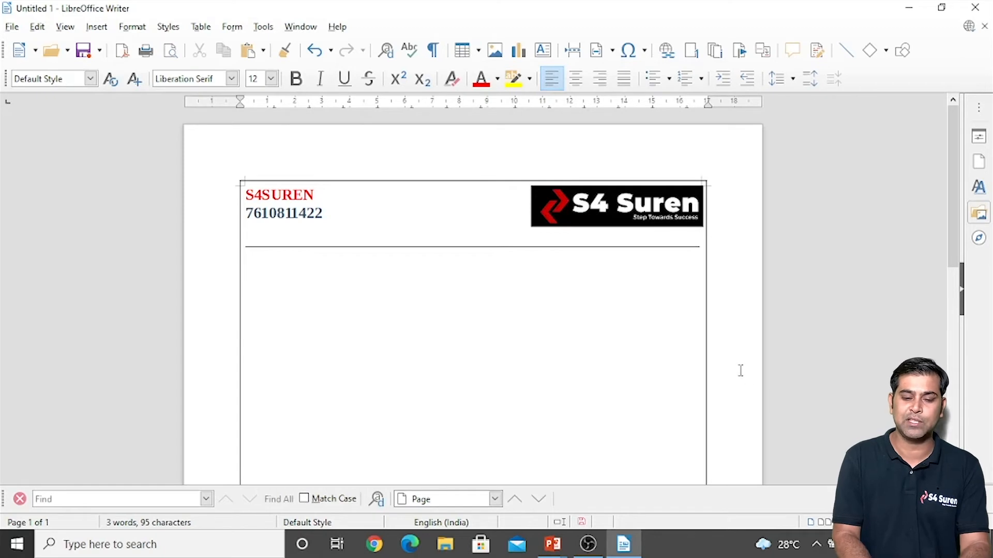
{"action": "left_click", "coordinate": [324, 214]}
Step: Enlarge the S4SUREN heading to 28 pt and recolour it dark green
{"action": "left_click", "coordinate": [413, 245]}
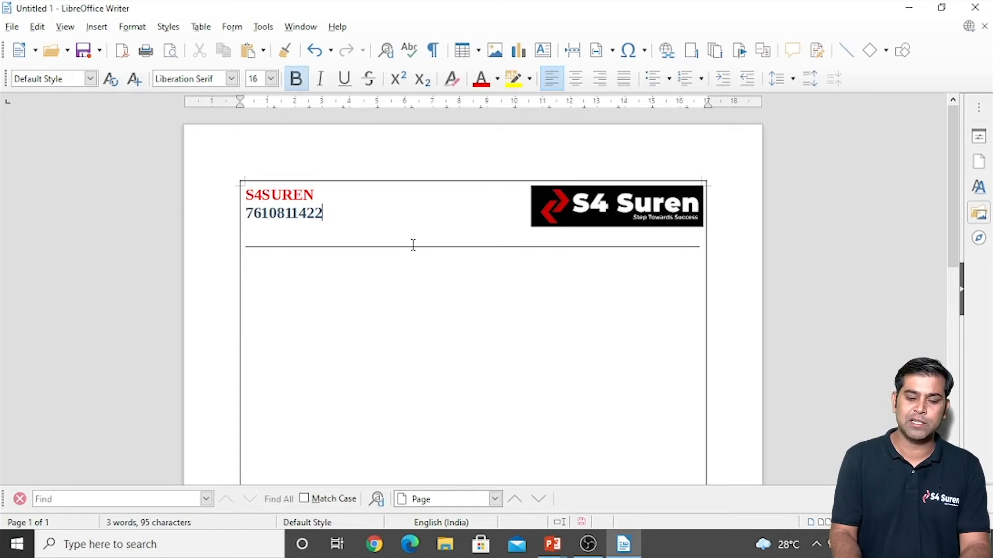
{"action": "key", "text": "shift+Left"}
{"action": "key", "text": "shift+Left"}
{"action": "key", "text": "shift+Left"}
{"action": "key", "text": "shift+Left"}
{"action": "key", "text": "shift+Left"}
{"action": "key", "text": "shift+Left"}
{"action": "key", "text": "shift+Left"}
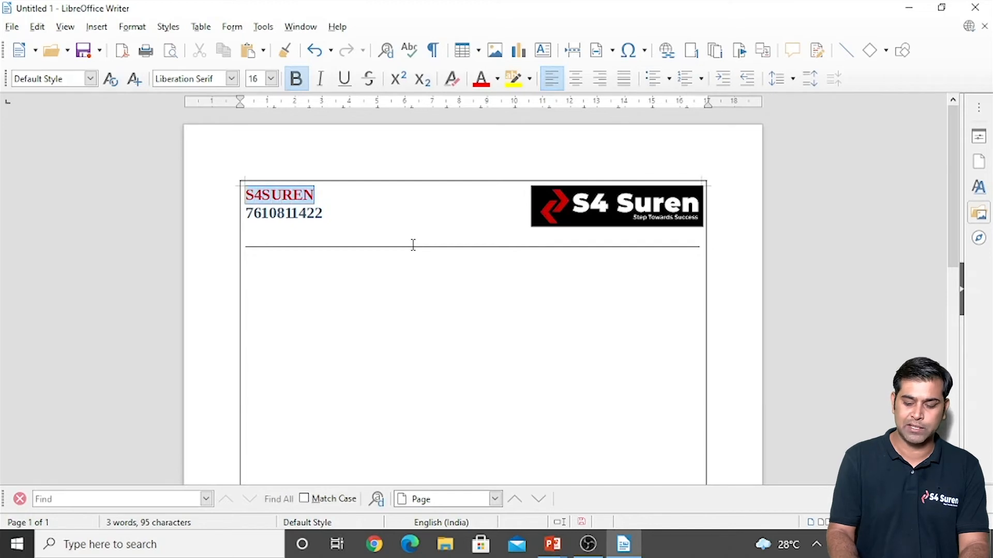
{"action": "key", "text": "ctrl+bracketright"}
{"action": "key", "text": "ctrl+bracketright"}
{"action": "key", "text": "ctrl+bracketright"}
{"action": "key", "text": "ctrl+bracketright"}
{"action": "key", "text": "ctrl+bracketright"}
{"action": "key", "text": "ctrl+bracketright"}
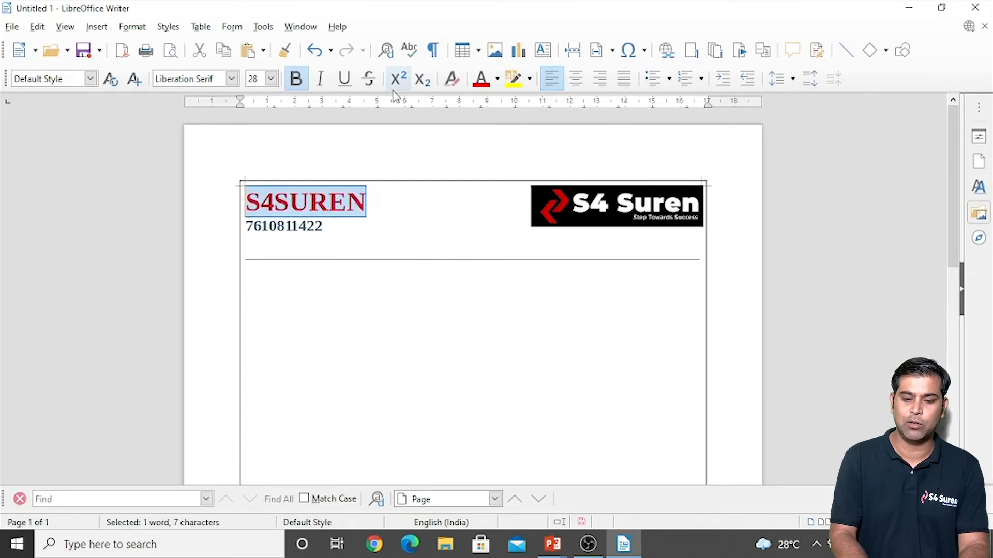
{"action": "left_click", "coordinate": [497, 78]}
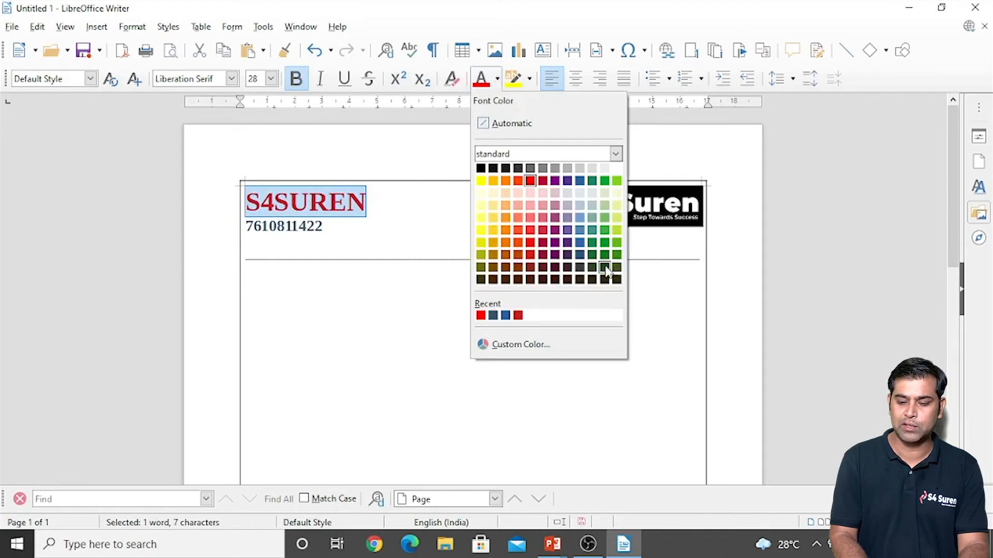
{"action": "left_click", "coordinate": [608, 273]}
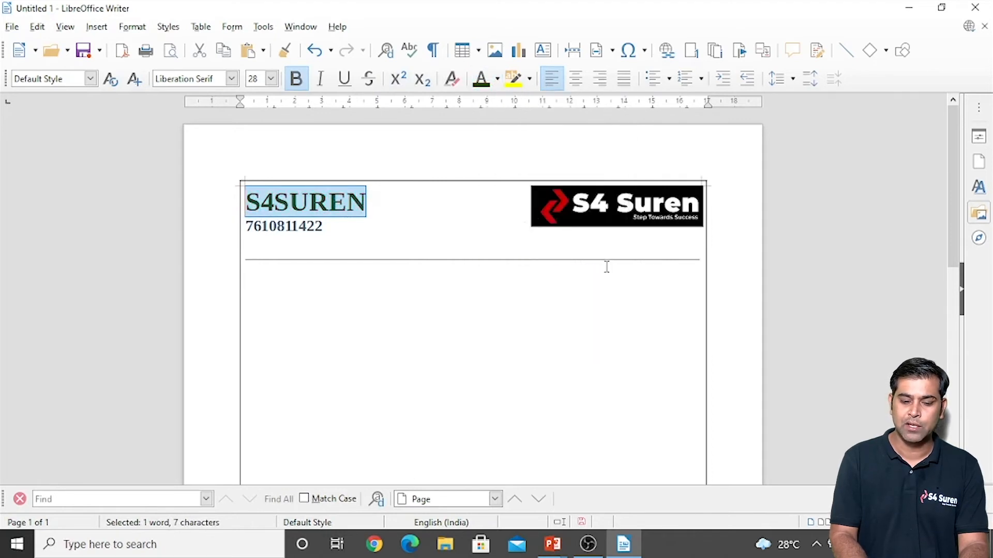
{"action": "left_click", "coordinate": [260, 236]}
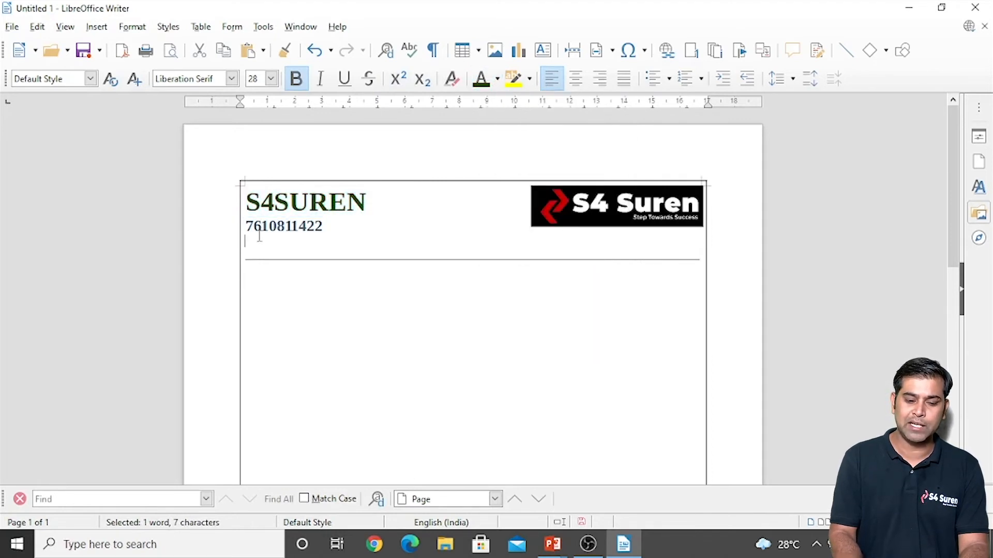
Step: Insert the Wingdings 2 telephone symbol from Special Characters before the phone number
{"action": "left_click", "coordinate": [91, 29]}
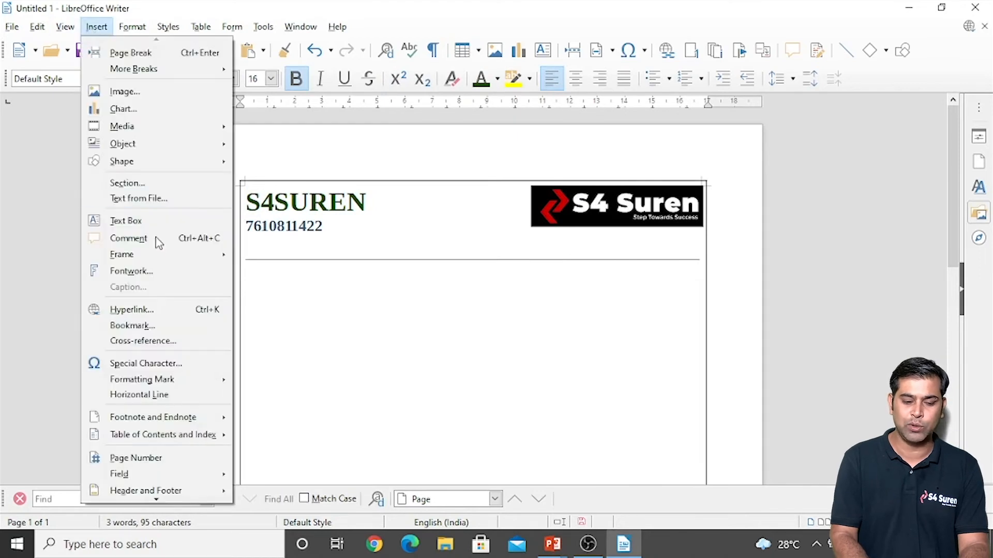
{"action": "left_click", "coordinate": [151, 362]}
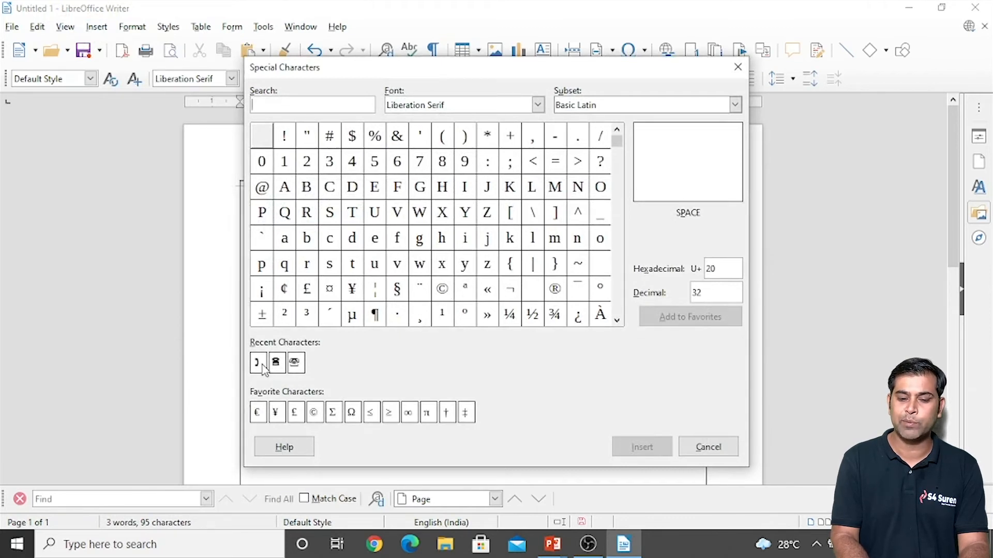
{"action": "left_click", "coordinate": [538, 105]}
{"action": "type", "text": "Webdings"}
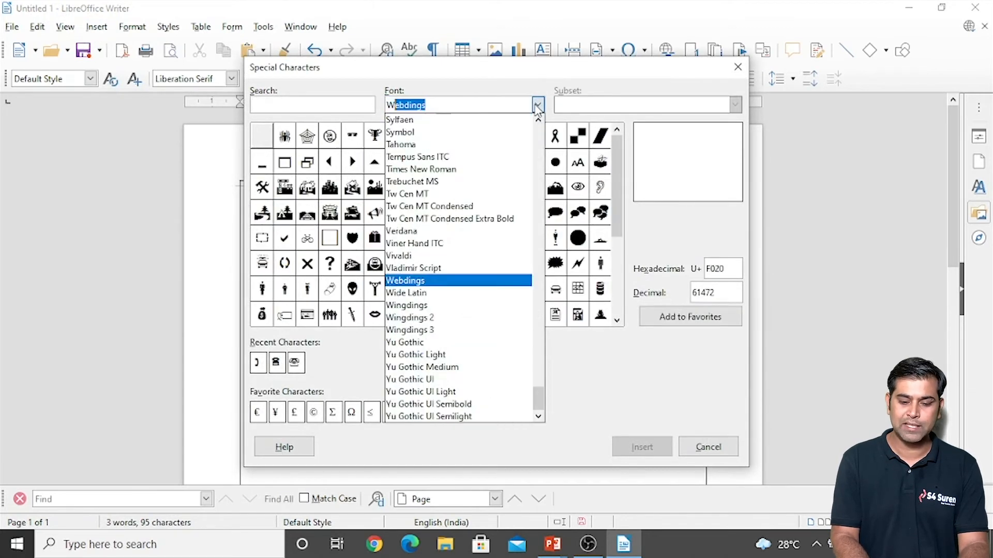
{"action": "left_click", "coordinate": [480, 321]}
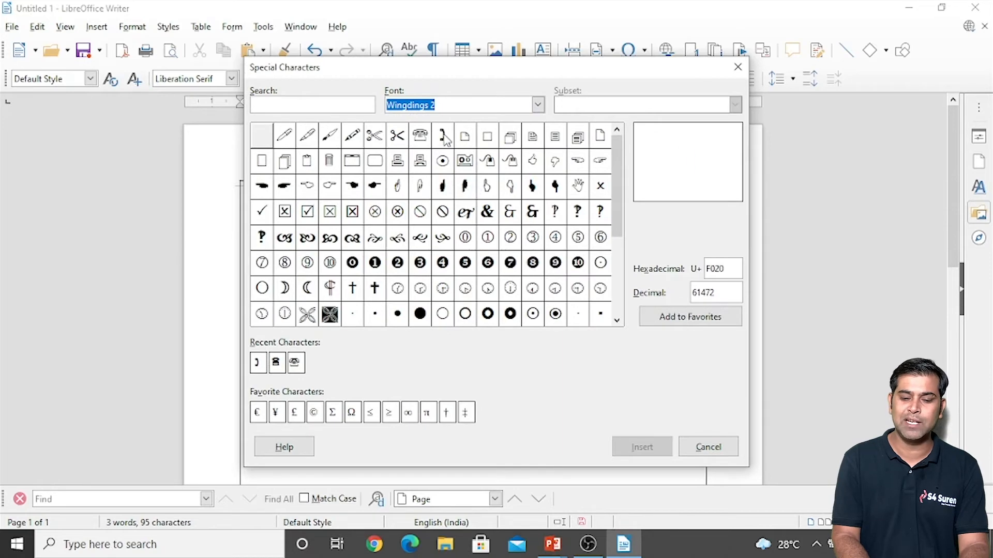
{"action": "left_click", "coordinate": [442, 135]}
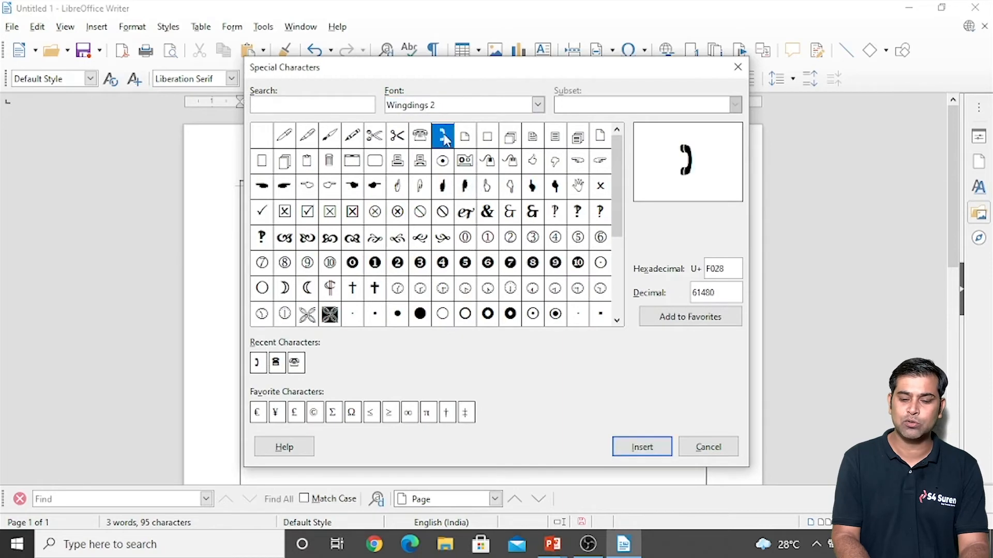
{"action": "left_click", "coordinate": [642, 446]}
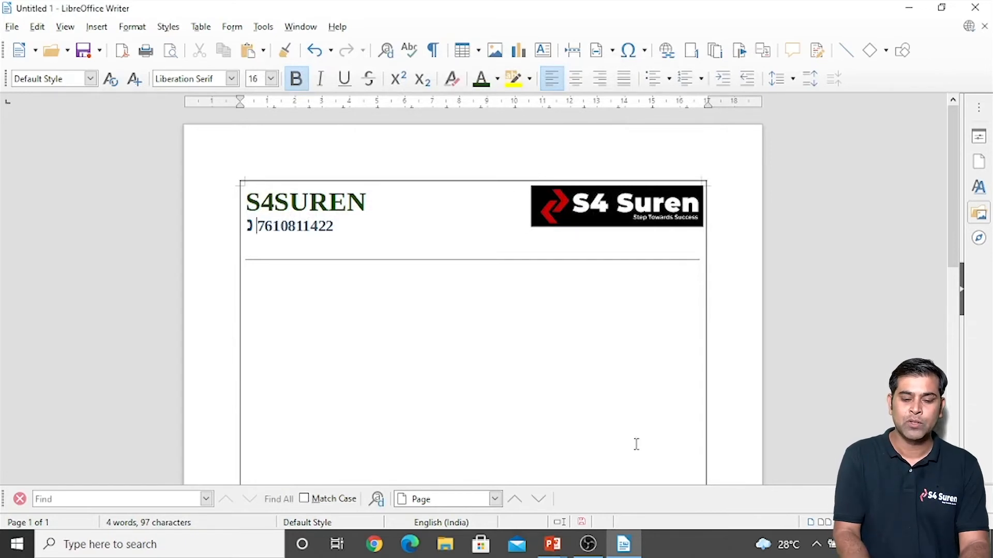
{"action": "left_click", "coordinate": [488, 383]}
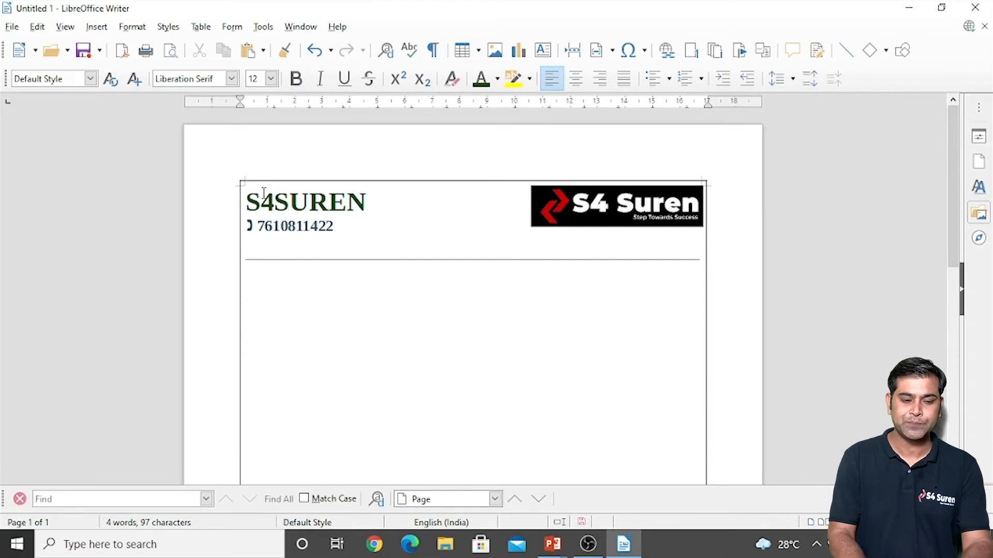
Step: Open the Save As dialog for the letterhead from the File menu
{"action": "left_click", "coordinate": [13, 29]}
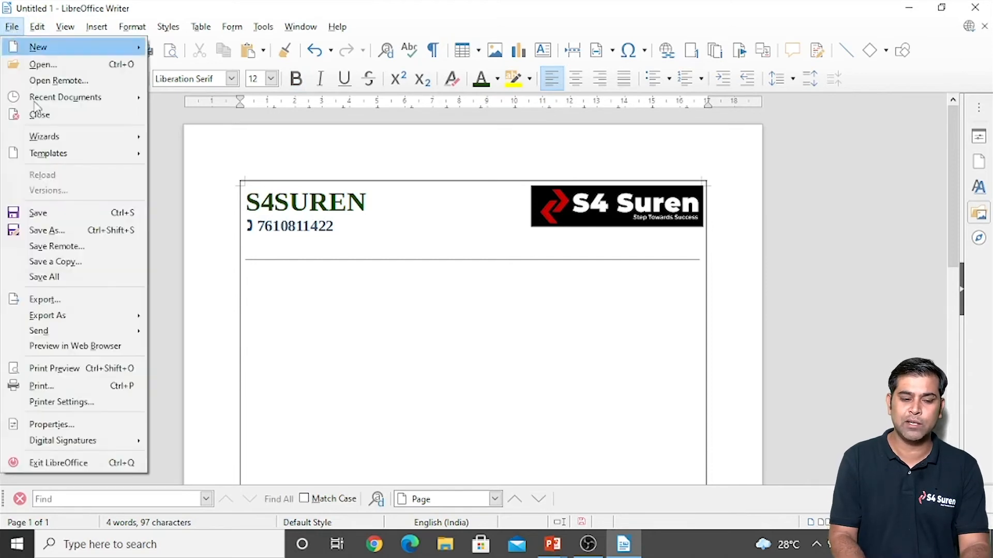
{"action": "mouse_move", "coordinate": [47, 155]}
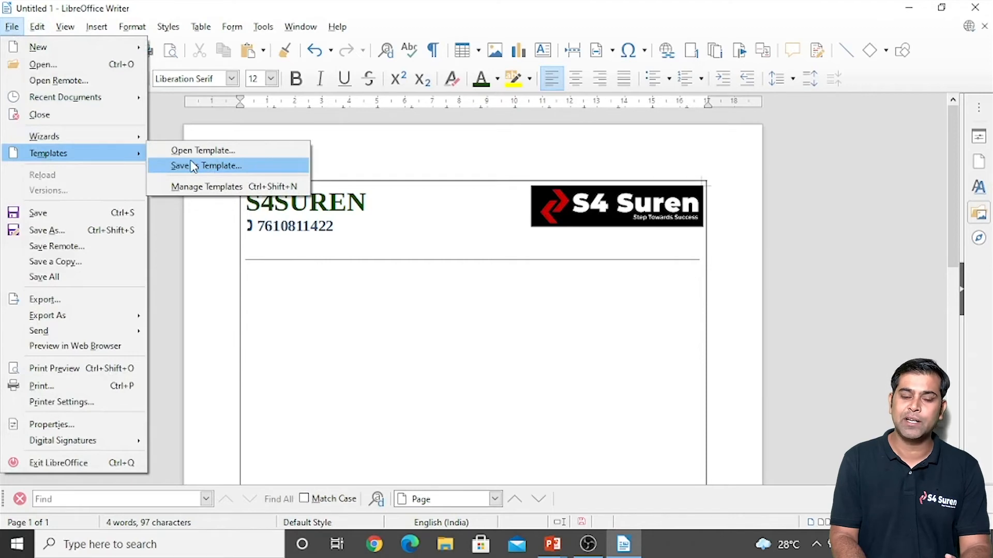
{"action": "left_click", "coordinate": [78, 217]}
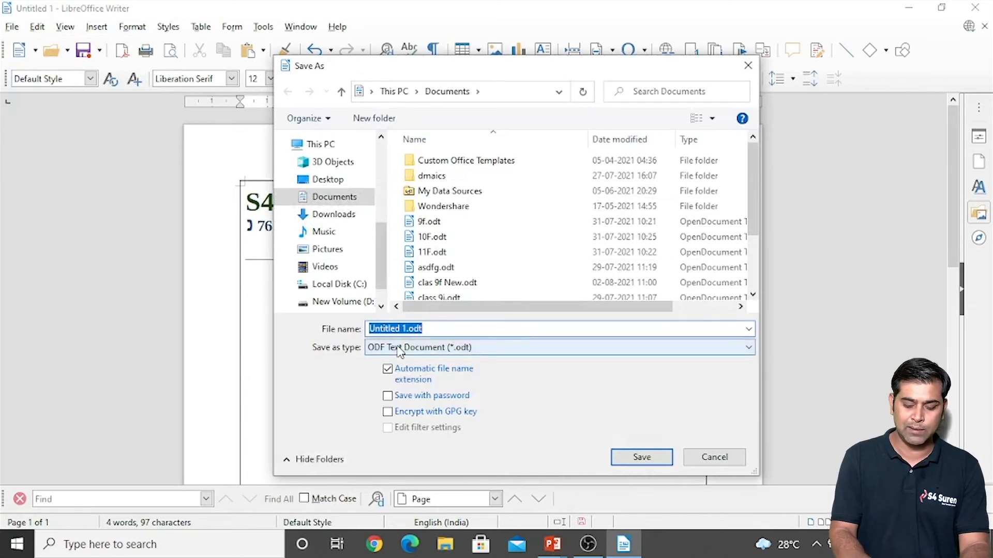
Step: Save the letterhead as class10template in ODF Text Document Template (.ott) format
{"action": "type", "text": "class"}
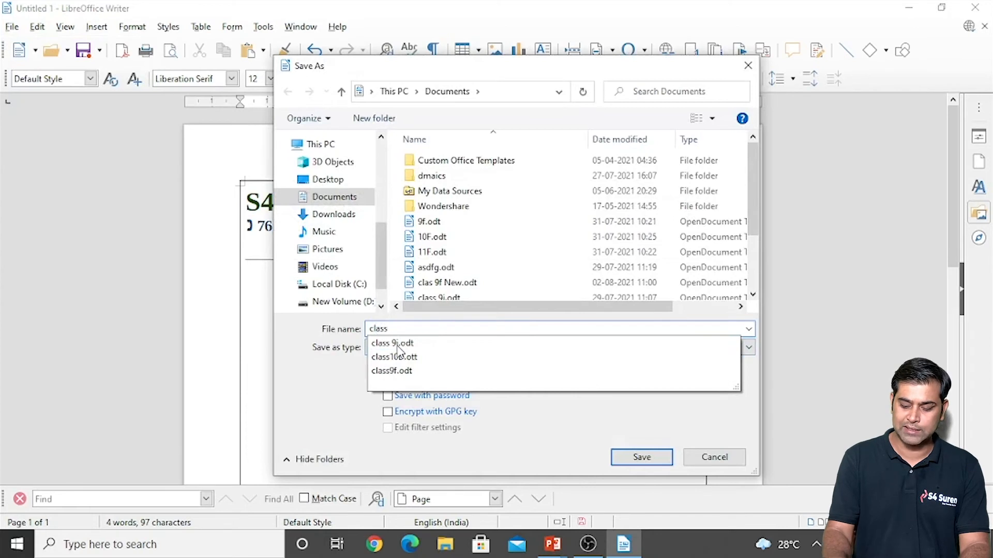
{"action": "type", "text": "10template"}
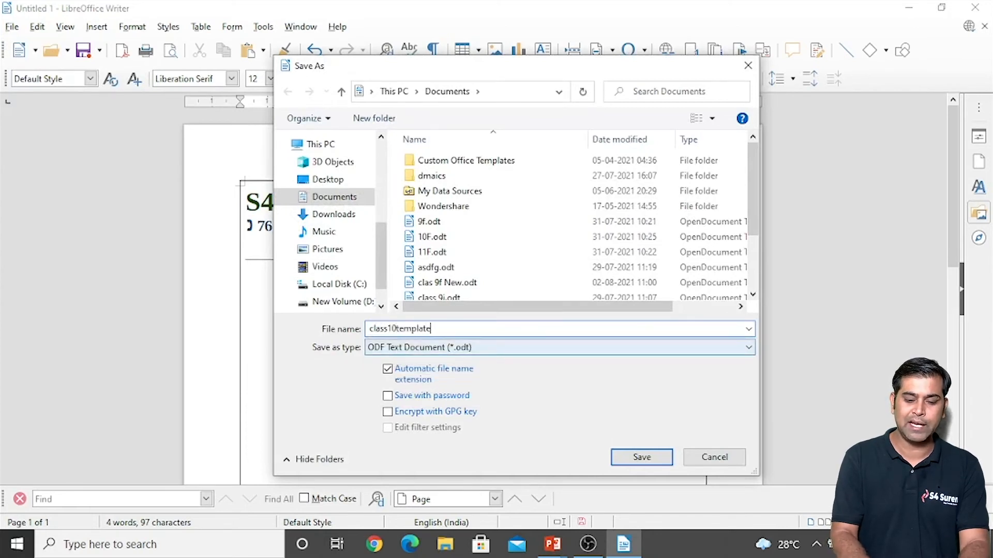
{"action": "left_click", "coordinate": [431, 347]}
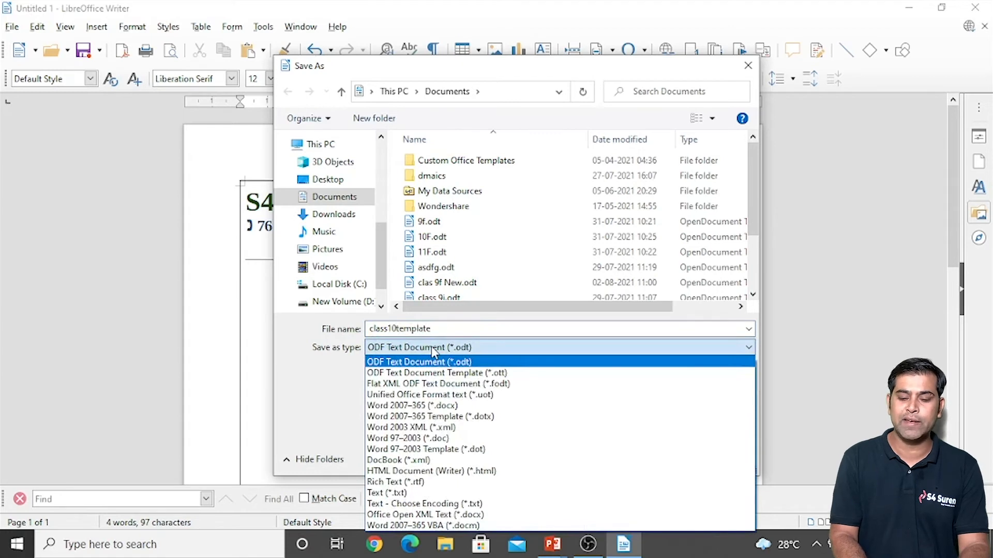
{"action": "left_click", "coordinate": [516, 375]}
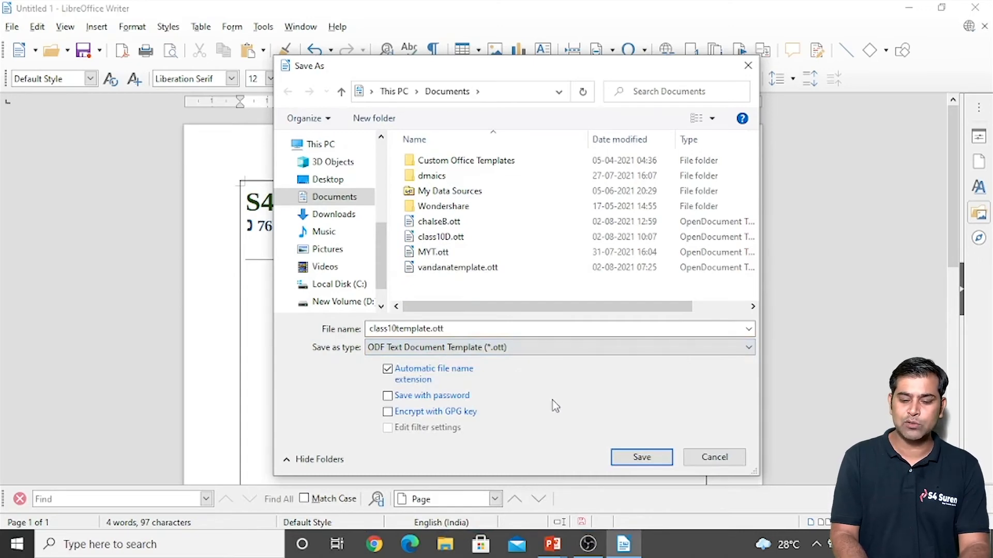
{"action": "left_click", "coordinate": [629, 457]}
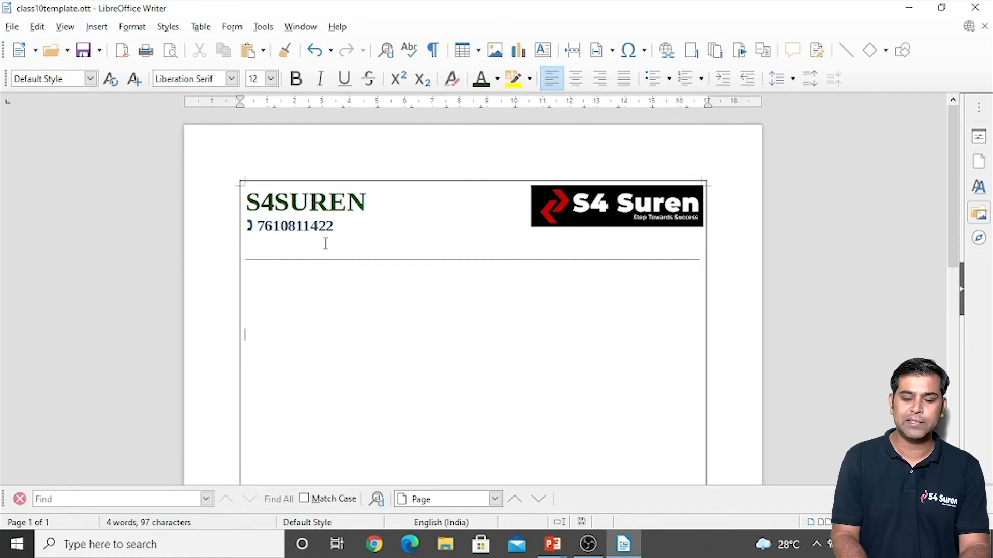
Step: Close class10template, remove it from the recent files, and start a new Writer document
{"action": "left_click", "coordinate": [332, 324]}
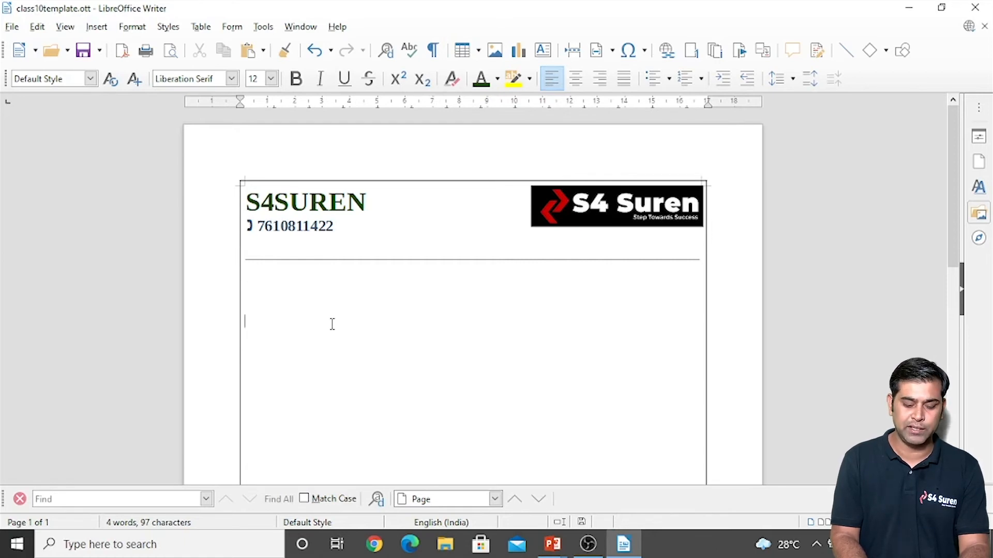
{"action": "key", "text": "ctrl+w"}
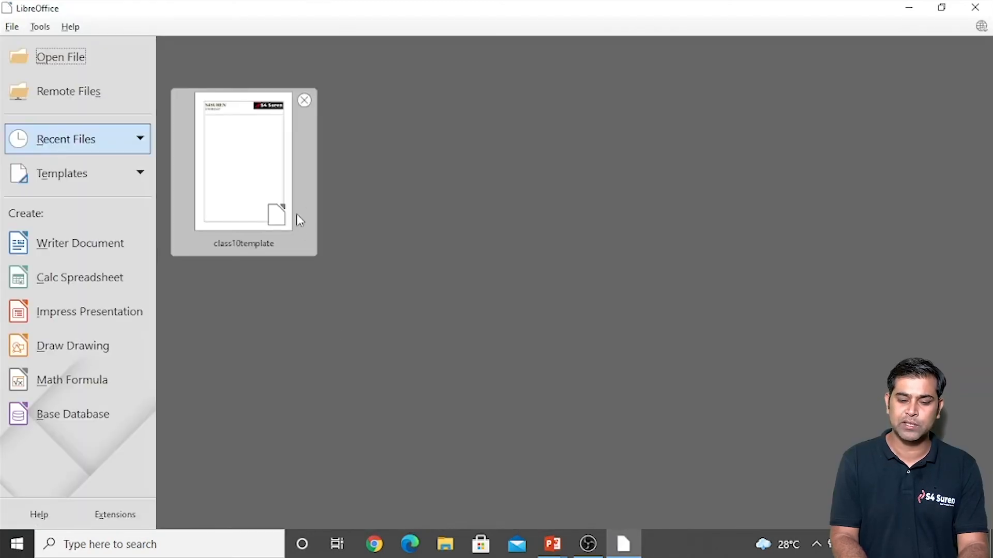
{"action": "left_click", "coordinate": [304, 100]}
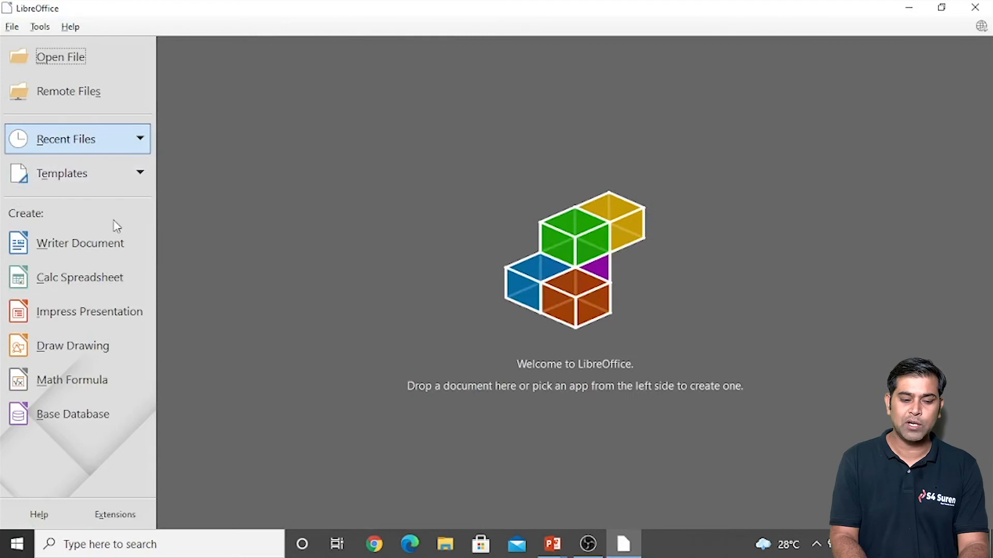
{"action": "left_click", "coordinate": [85, 251]}
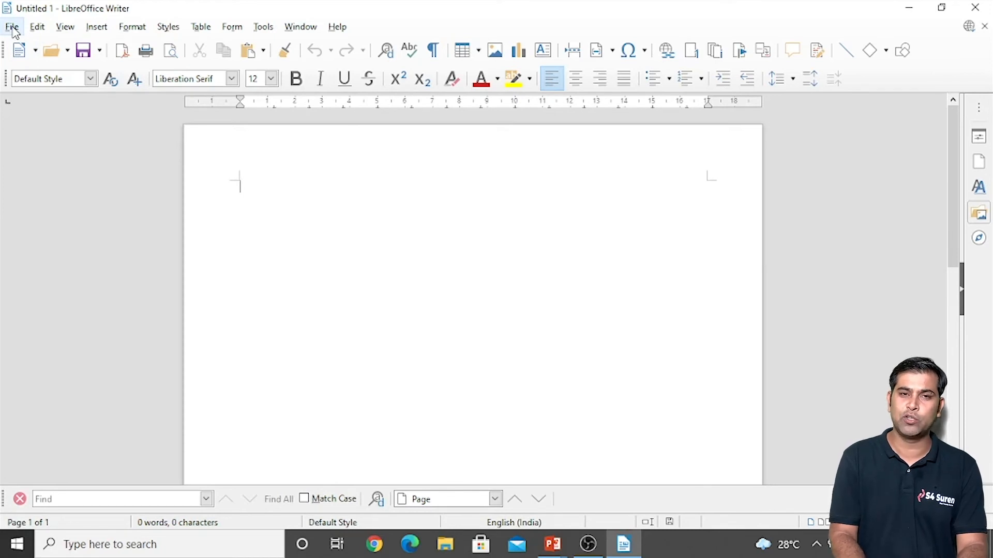
Step: Open the Templates manager with Ctrl+Shift+N
{"action": "key", "text": "ctrl+shift+n"}
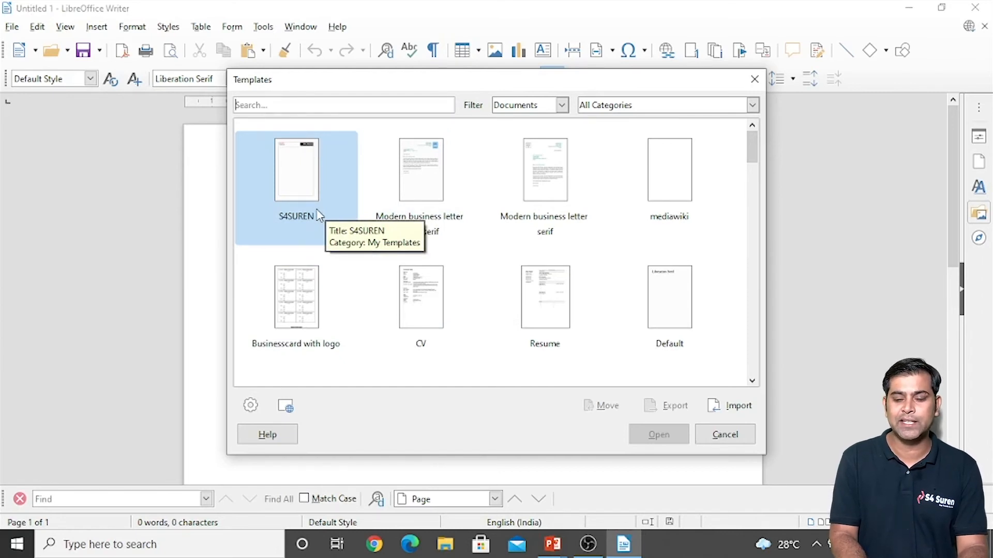
Step: Import the class10template.ott file into the My Templates category
{"action": "left_click", "coordinate": [737, 409]}
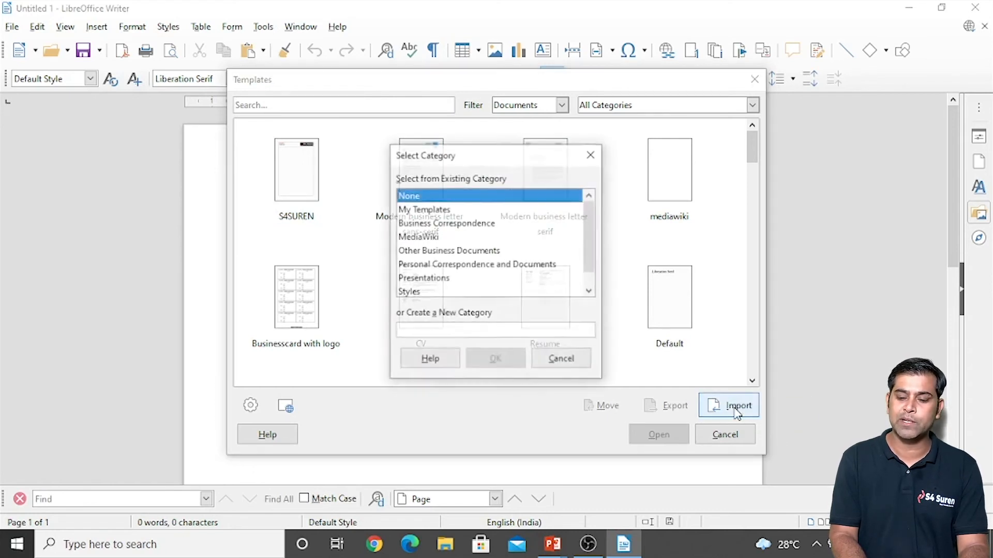
{"action": "left_click", "coordinate": [424, 211]}
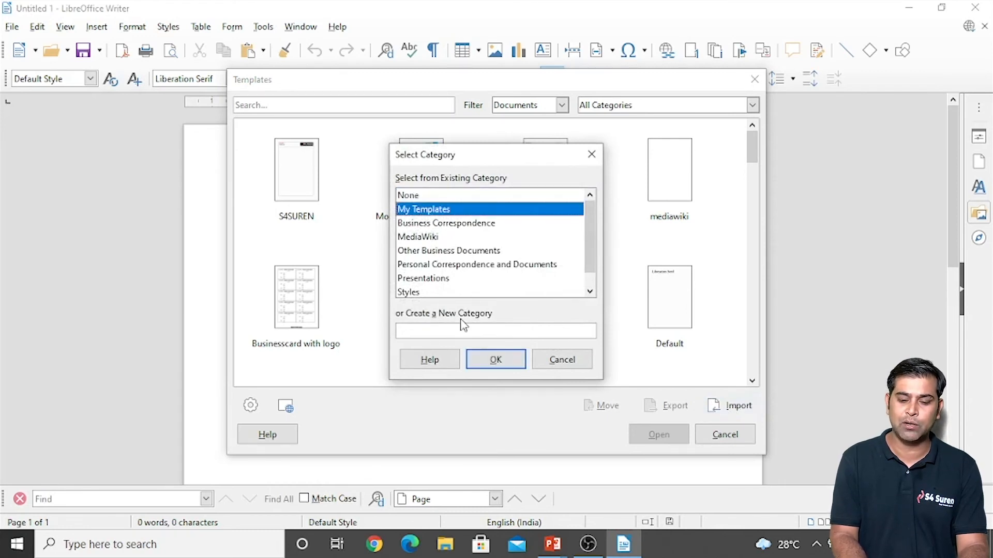
{"action": "left_click", "coordinate": [490, 362]}
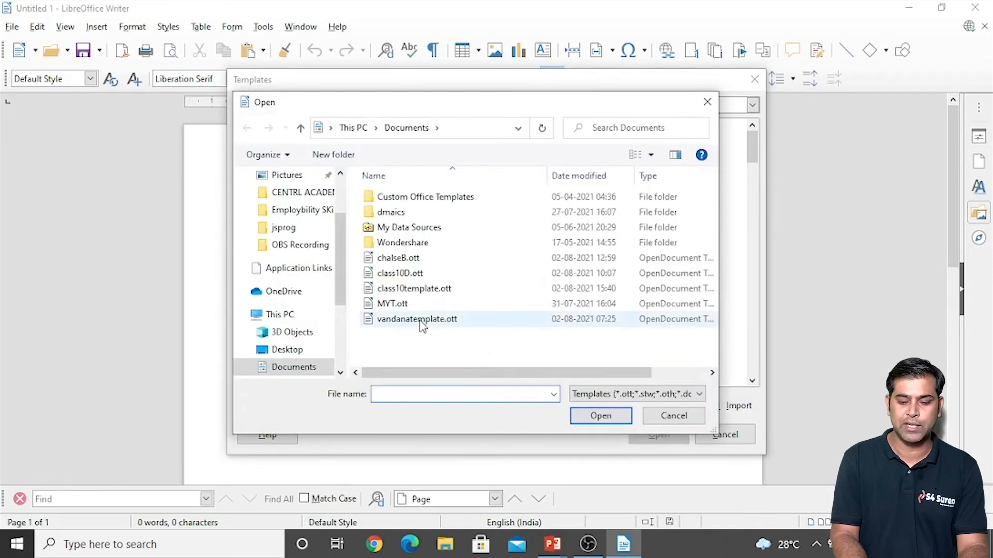
{"action": "left_click", "coordinate": [407, 294]}
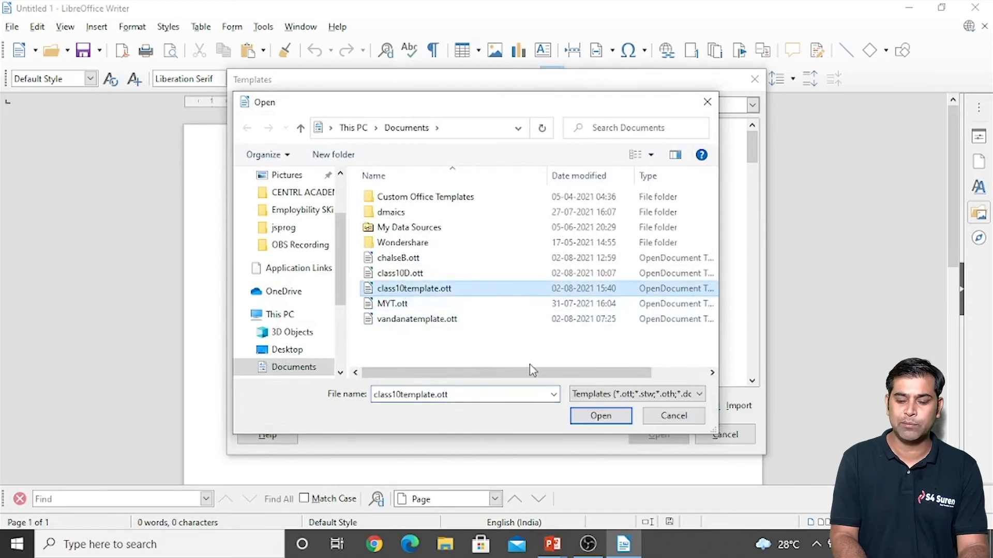
{"action": "left_click", "coordinate": [612, 418]}
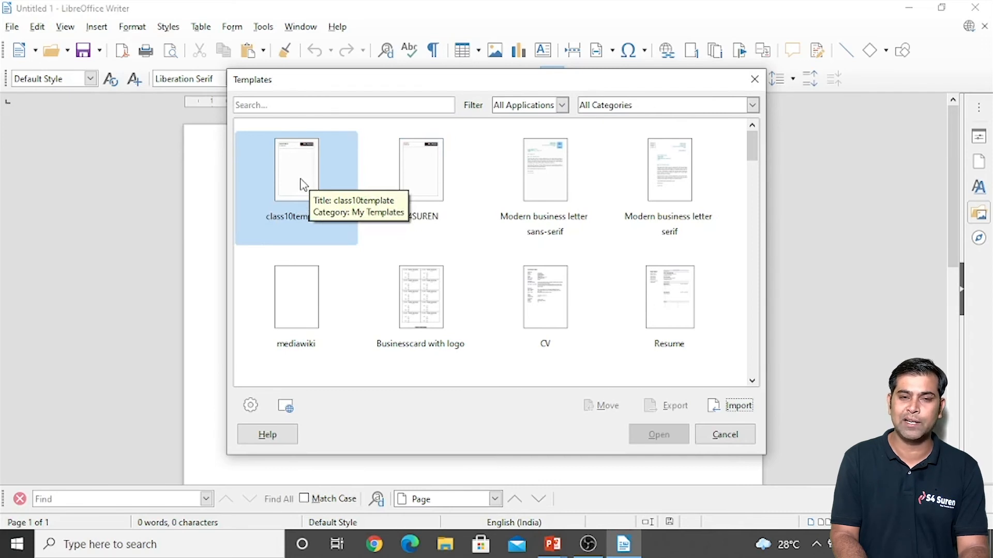
Step: Open a test document from S4SUREN and close it, then do the same with class10template
{"action": "double_click", "coordinate": [424, 167]}
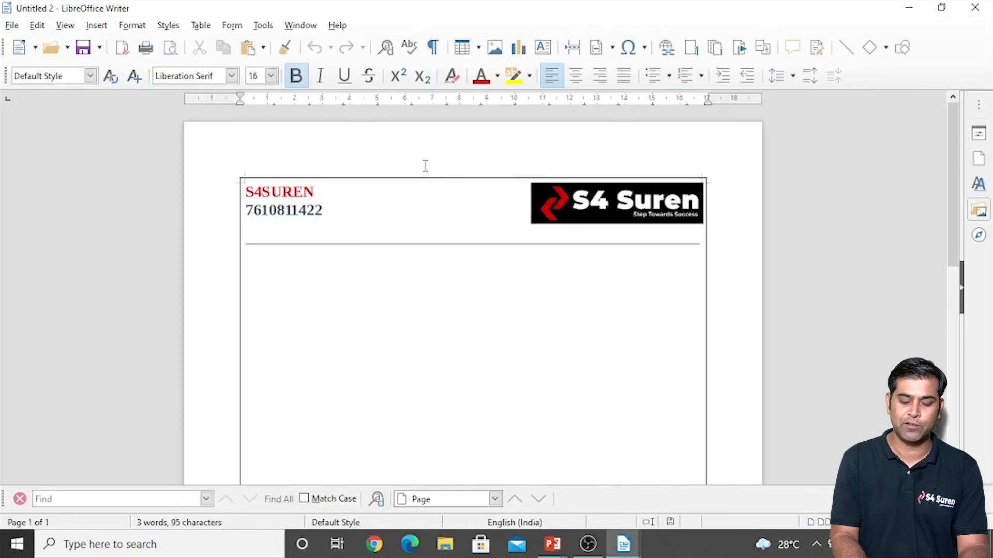
{"action": "key", "text": "ctrl+w"}
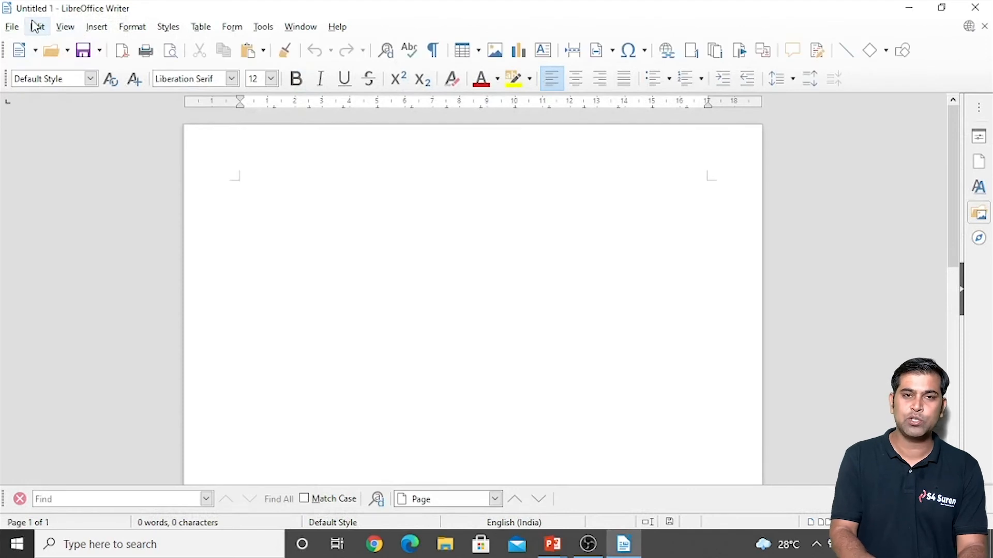
{"action": "key", "text": "ctrl+shift+n"}
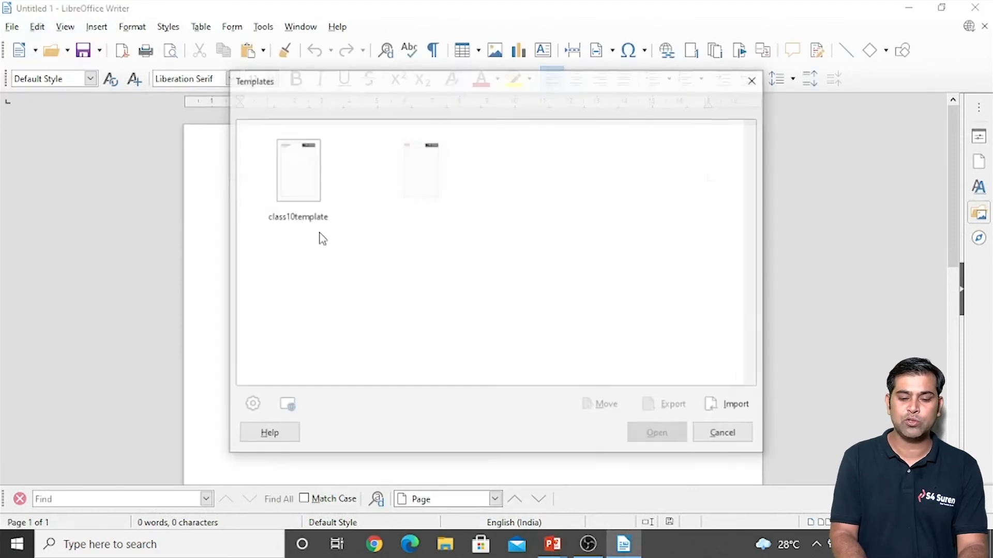
{"action": "double_click", "coordinate": [309, 186]}
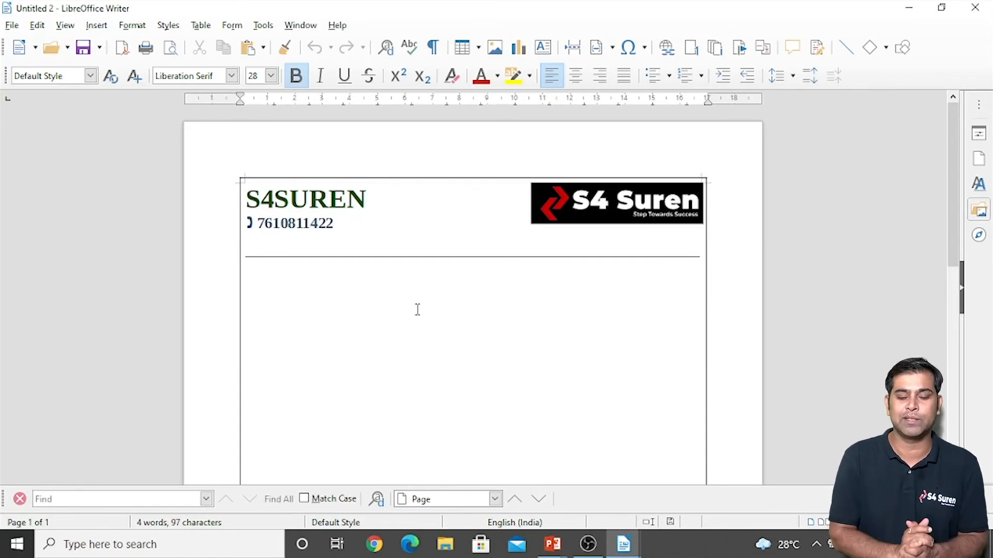
{"action": "key", "text": "ctrl+w"}
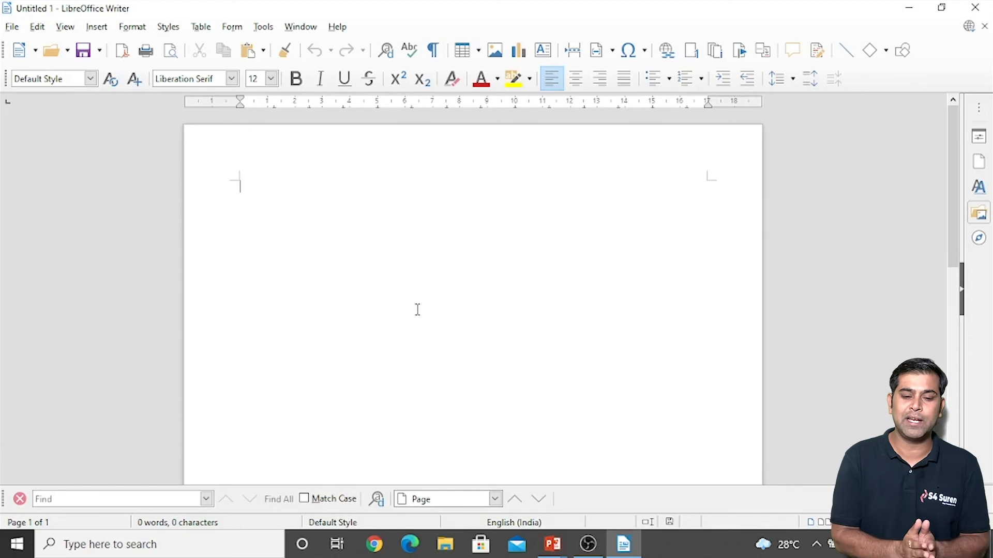
Step: In the template manager, set S4SUREN as the default template and close the manager
{"action": "key", "text": "ctrl+shift+n"}
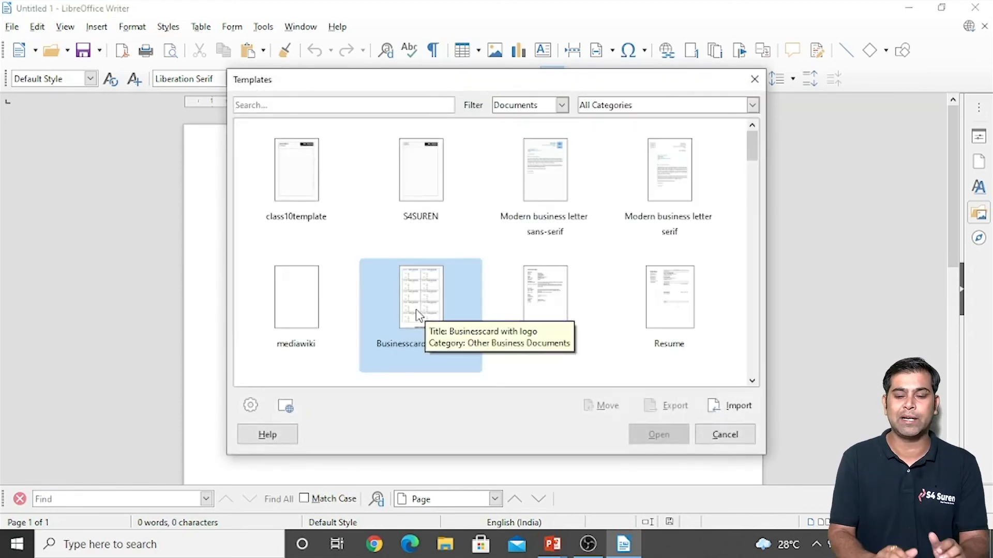
{"action": "left_click", "coordinate": [432, 191]}
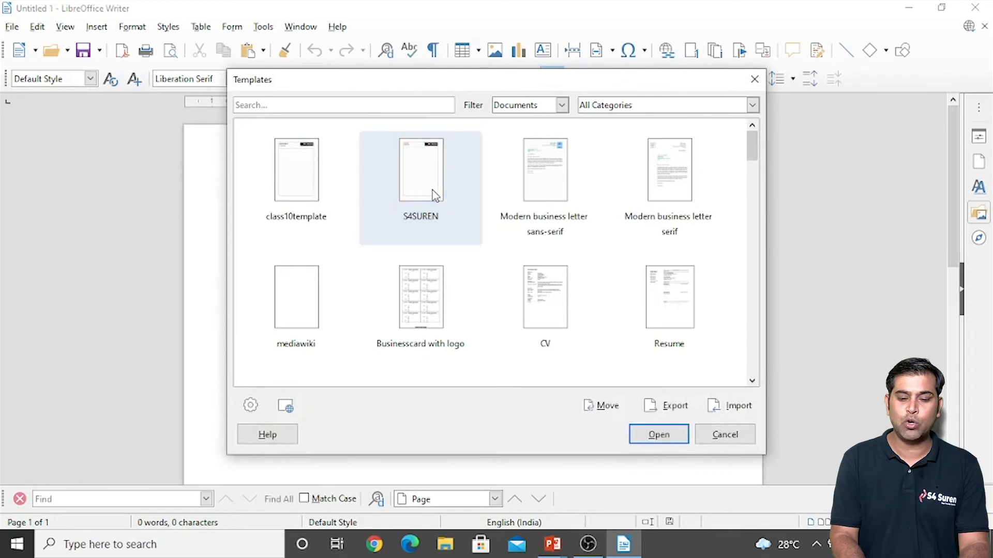
{"action": "right_click", "coordinate": [432, 191]}
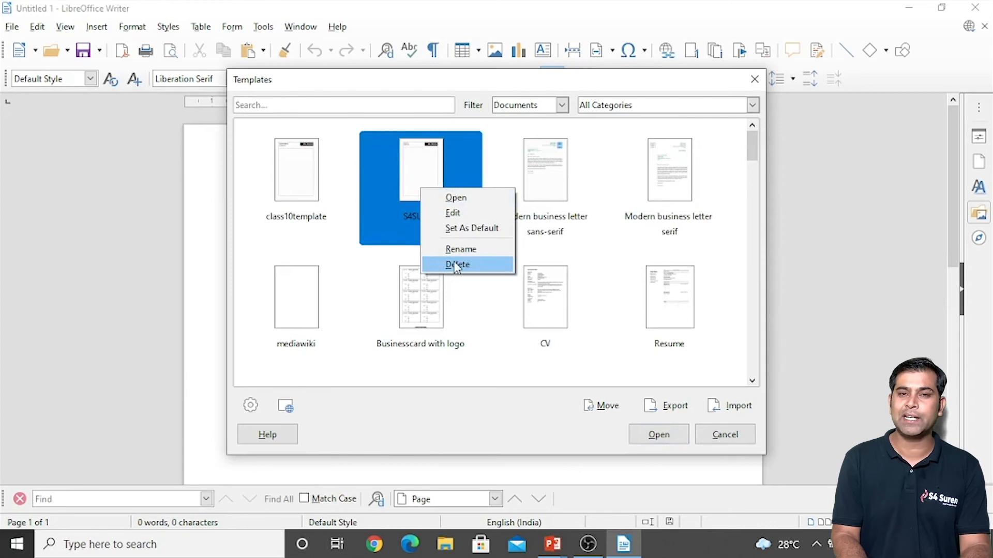
{"action": "left_click", "coordinate": [434, 230]}
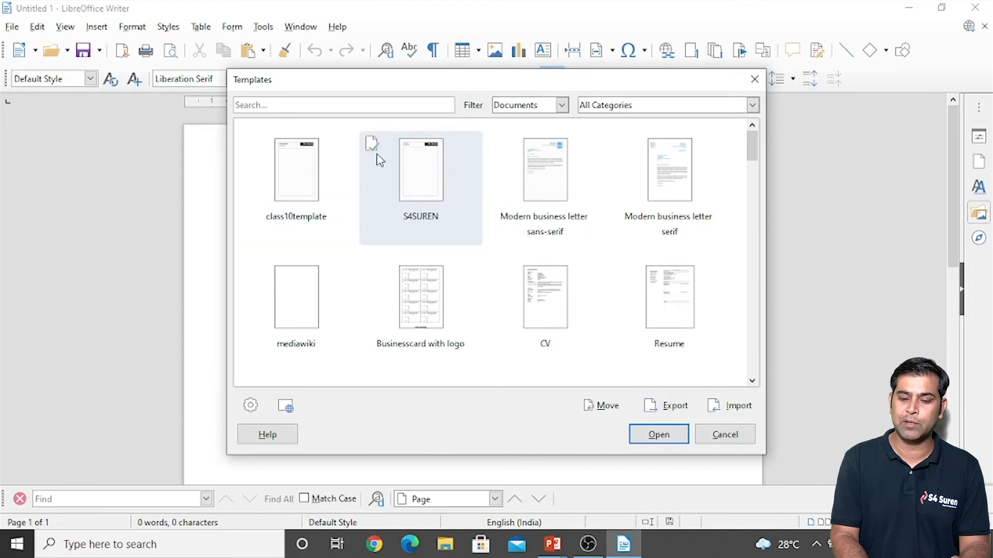
{"action": "left_click", "coordinate": [382, 173]}
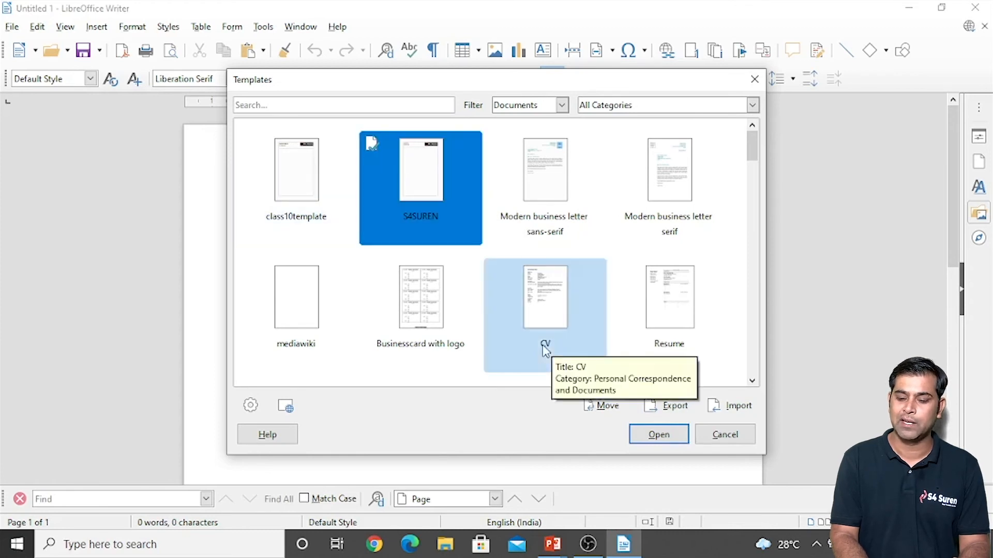
{"action": "left_click", "coordinate": [723, 434]}
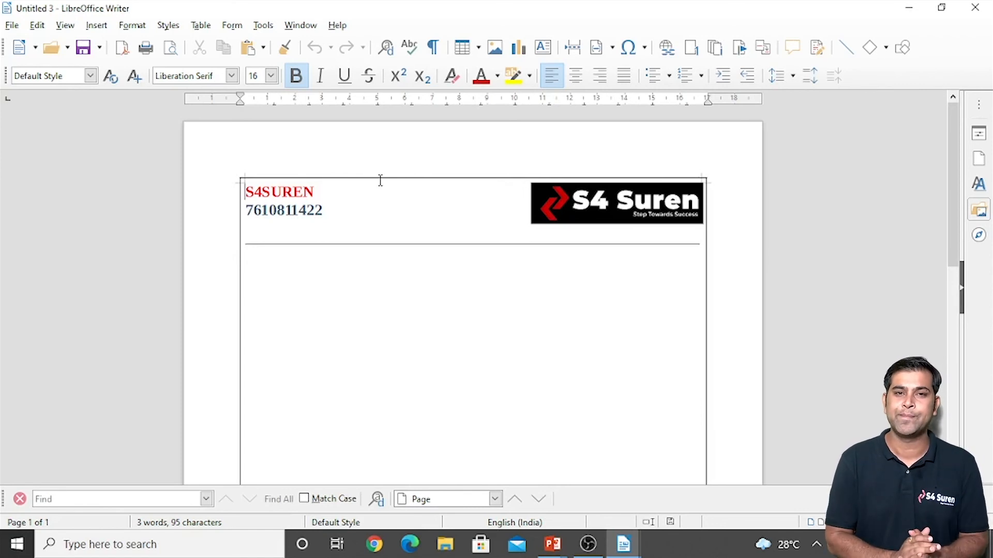
Step: Reset the default Text Document template to the built-in standard and close the template manager
{"action": "key", "text": "ctrl+shift+n"}
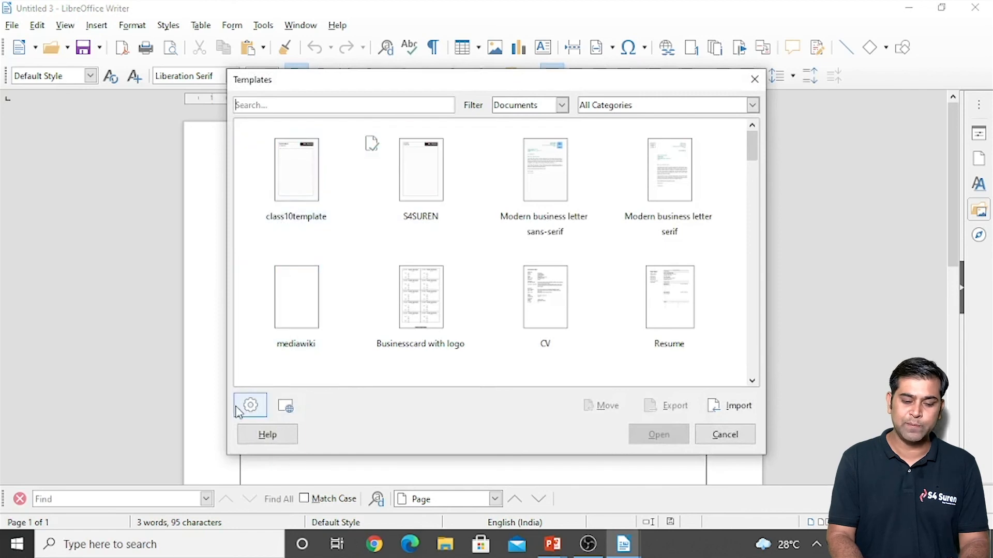
{"action": "left_click", "coordinate": [244, 409]}
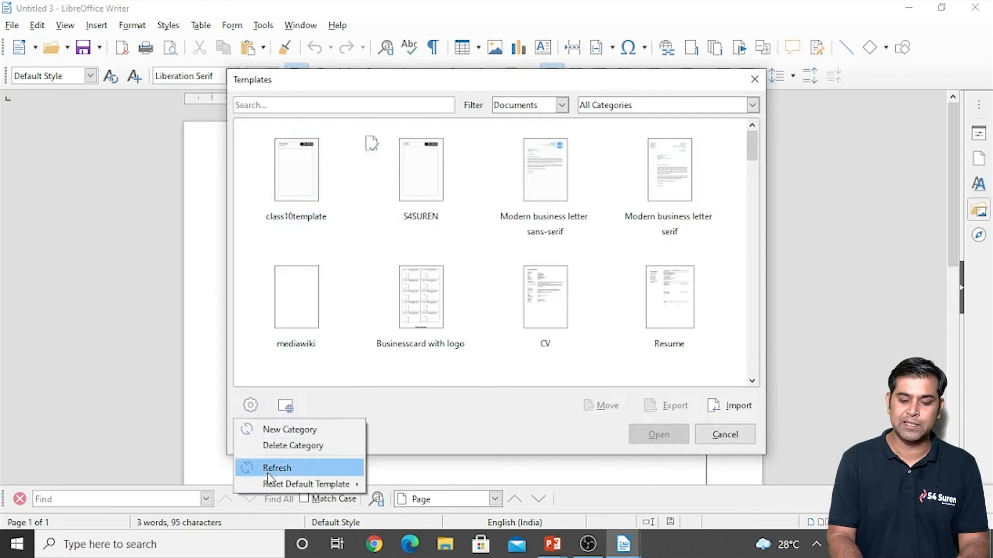
{"action": "mouse_move", "coordinate": [274, 488]}
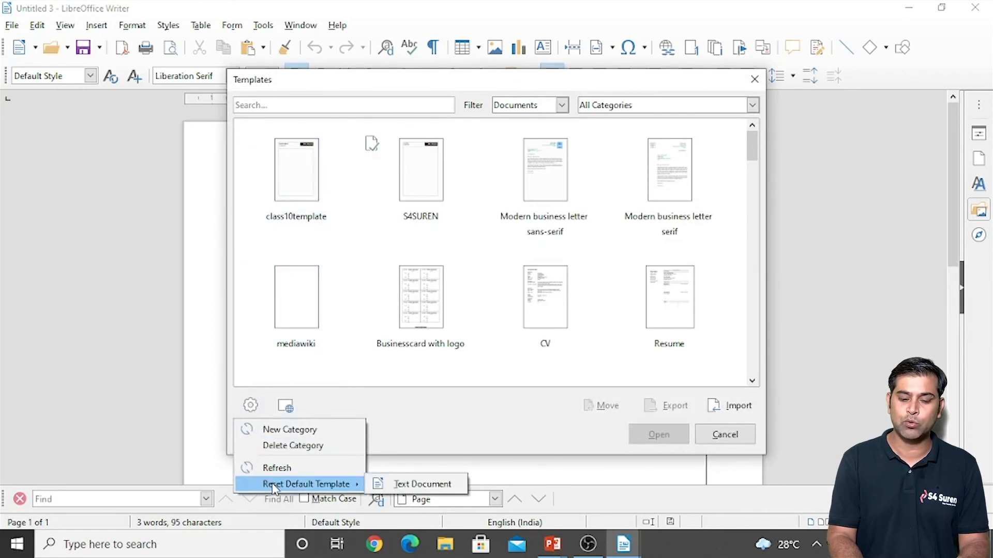
{"action": "left_click", "coordinate": [434, 484]}
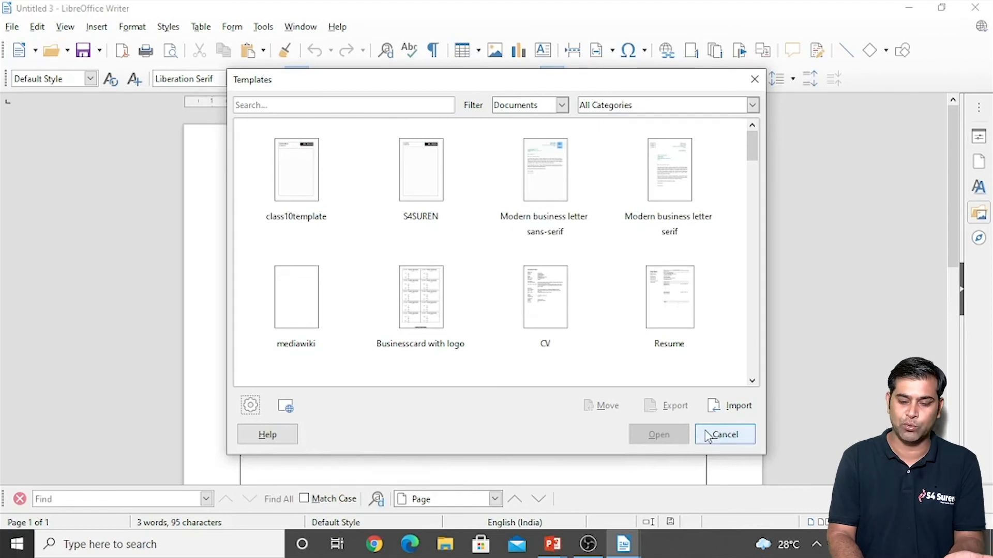
{"action": "left_click", "coordinate": [708, 436]}
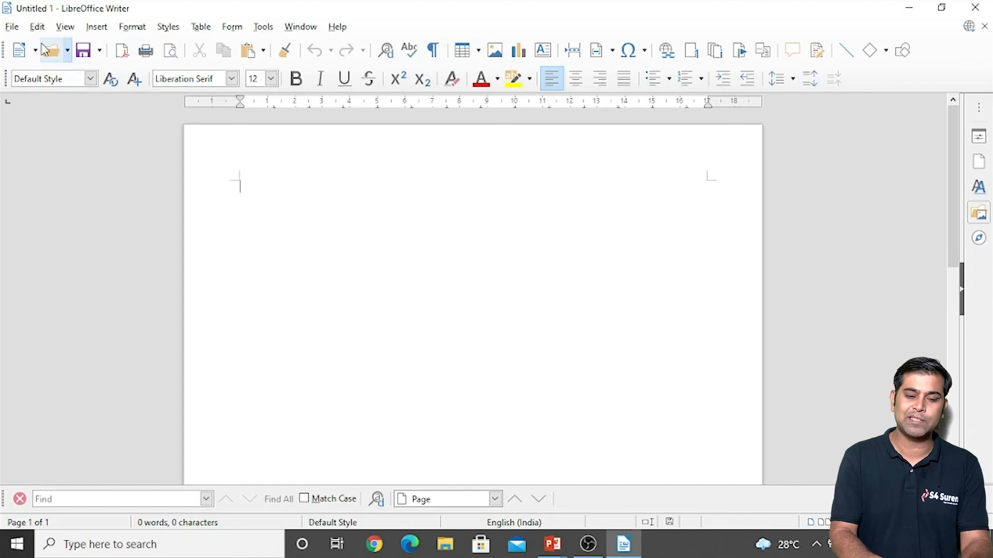
Step: Open the S4SUREN template for editing from the template manager
{"action": "key", "text": "ctrl+shift+n"}
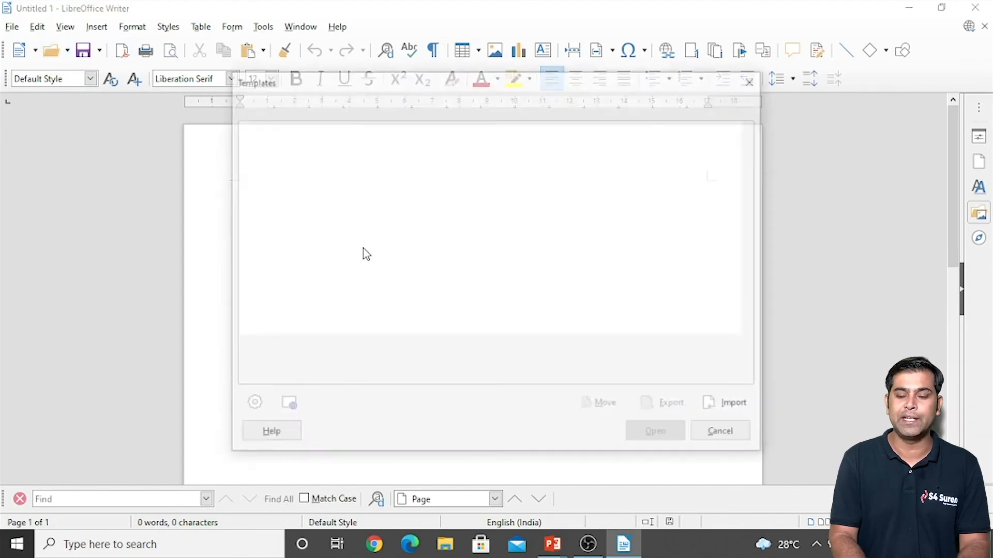
{"action": "left_click", "coordinate": [407, 202]}
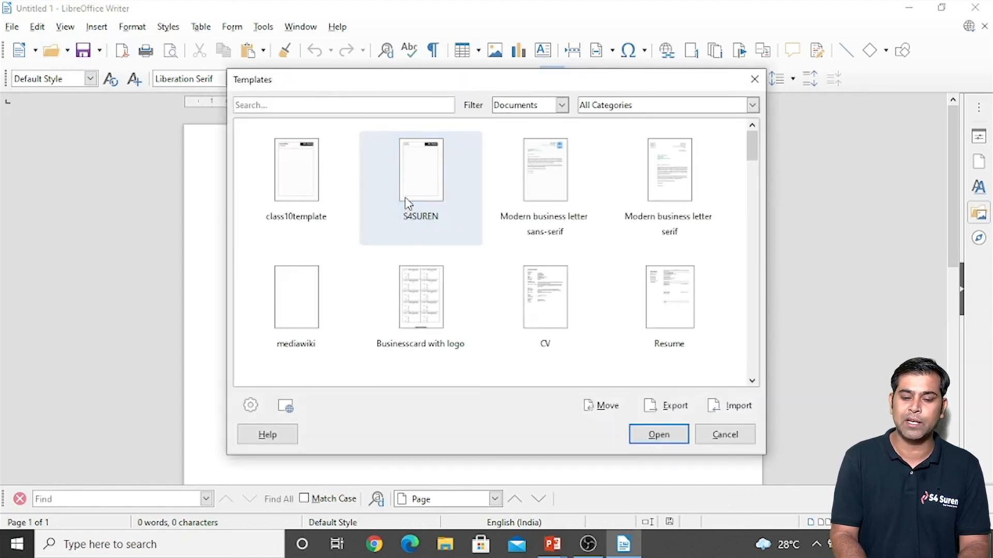
{"action": "right_click", "coordinate": [405, 201]}
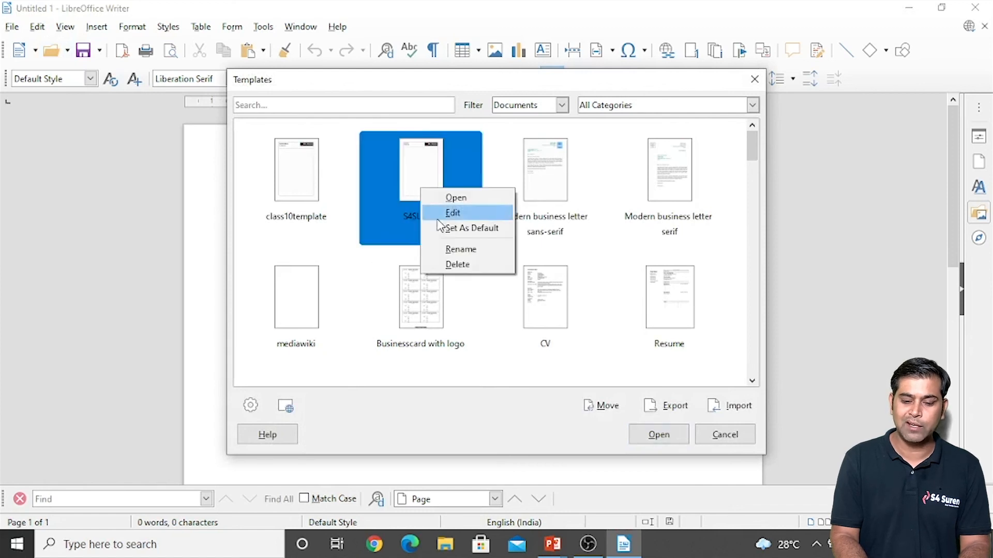
{"action": "left_click", "coordinate": [452, 212]}
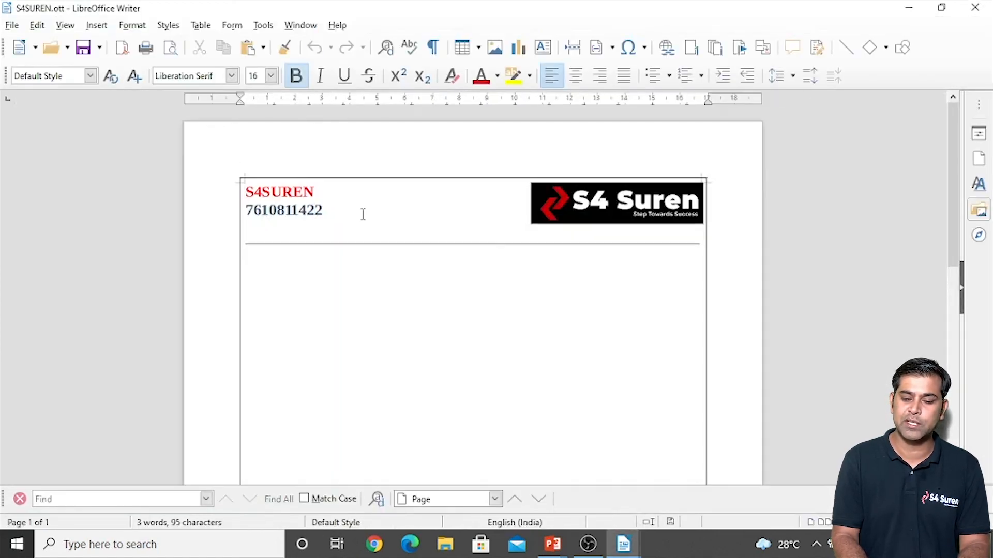
Step: Enlarge the phone number line to 24 pt and save the S4SUREN template
{"action": "key", "text": "Right"}
{"action": "key", "text": "shift+Down"}
{"action": "key", "text": "ctrl+bracketright"}
{"action": "key", "text": "ctrl+bracketright"}
{"action": "key", "text": "ctrl+bracketright"}
{"action": "key", "text": "ctrl+bracketright"}
{"action": "left_click", "coordinate": [490, 351]}
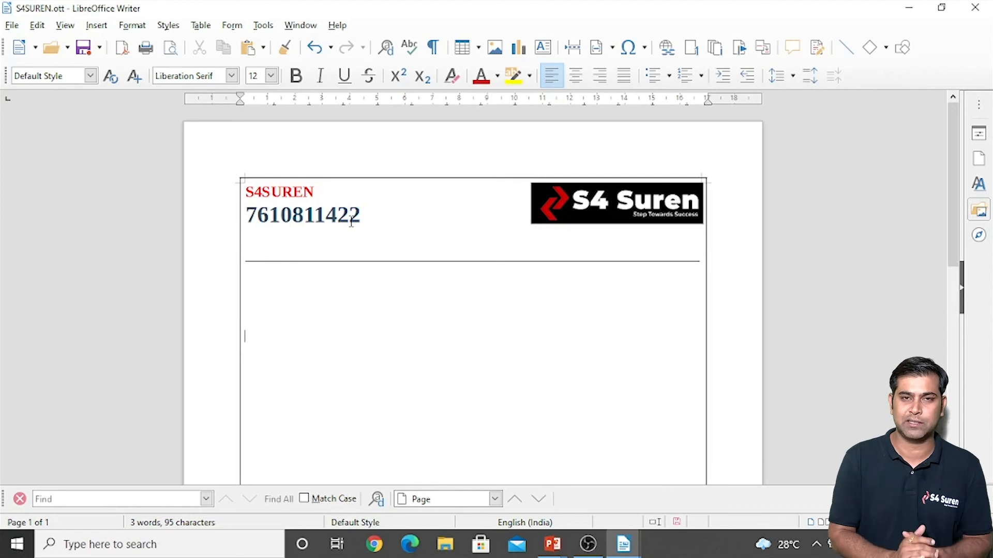
{"action": "left_click", "coordinate": [12, 21]}
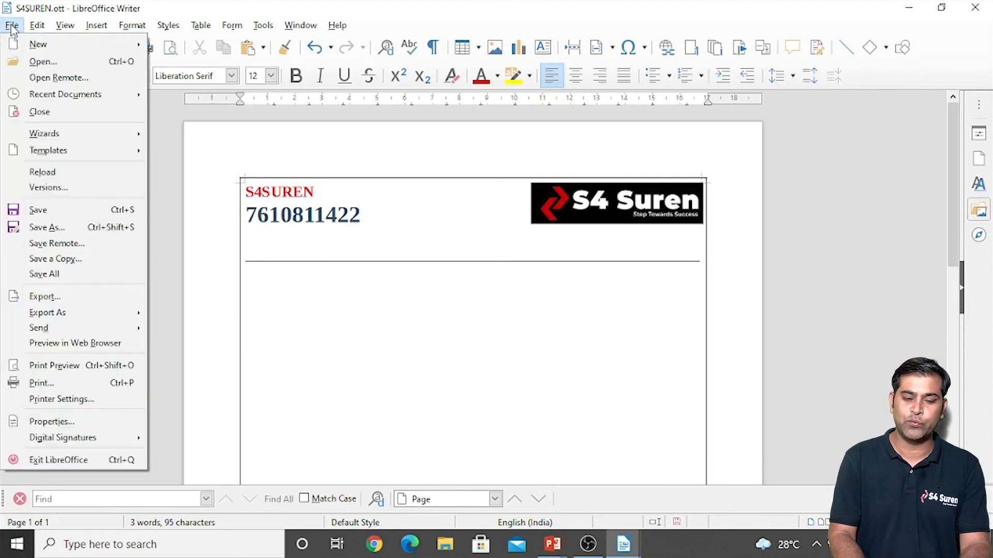
{"action": "left_click", "coordinate": [39, 210]}
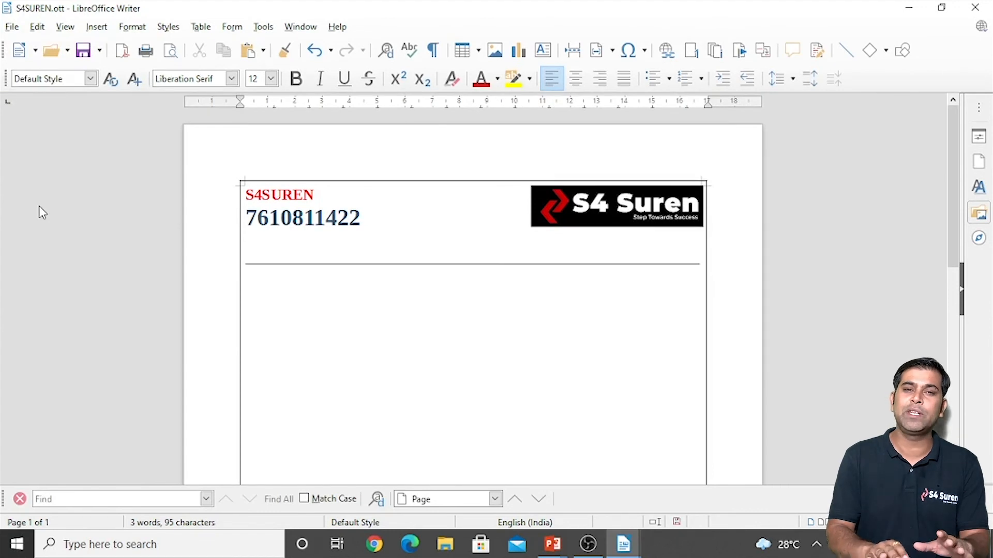